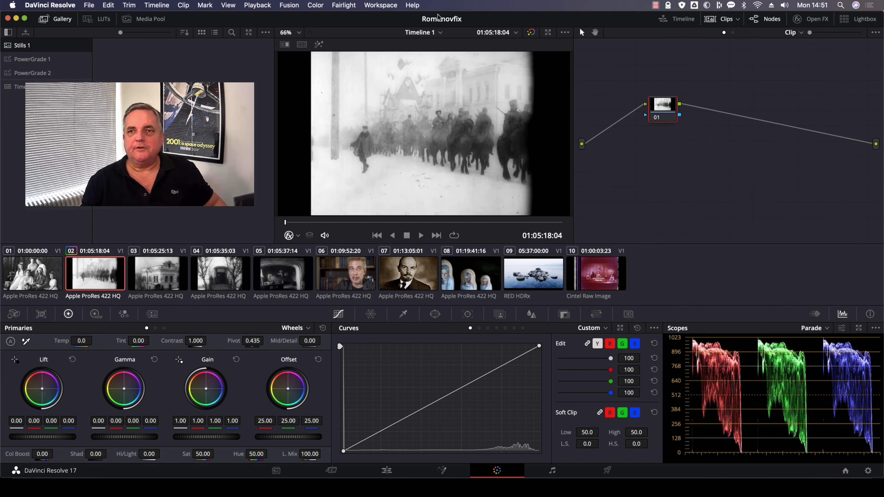
left_click(813, 20)
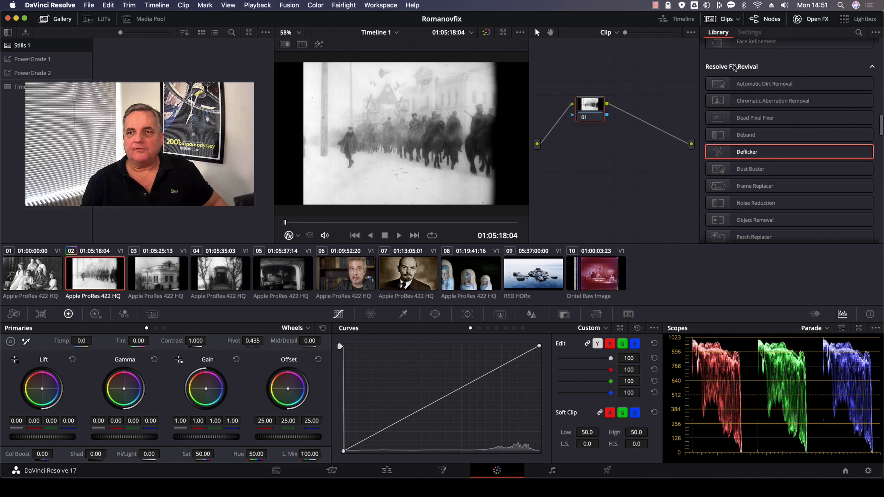
left_click_drag(881, 126, 881, 129)
scroll(881, 127, "up", 1)
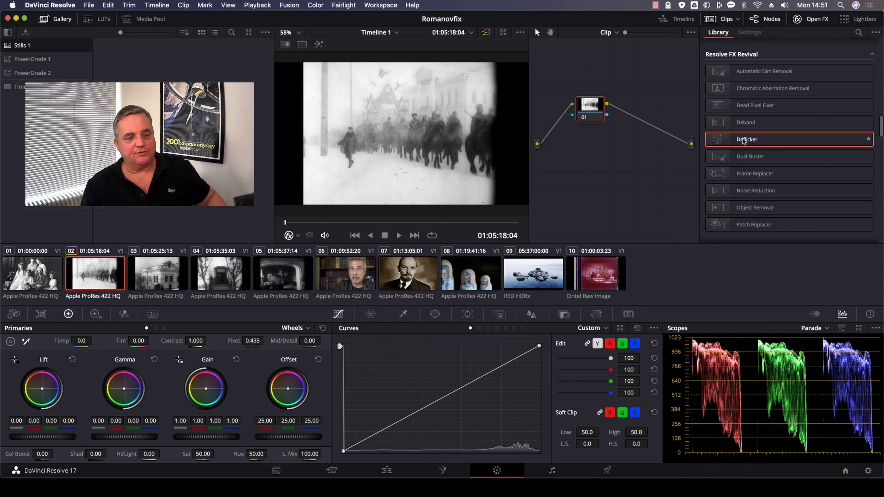
- Add serial node 02 with Deflicker and play the march clip to check the flicker
key("alt+s")
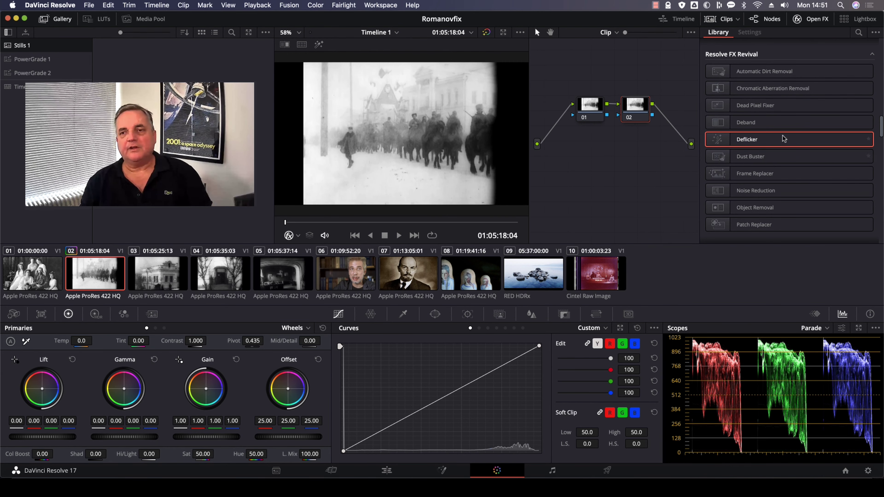
left_click_drag(740, 143, 635, 105)
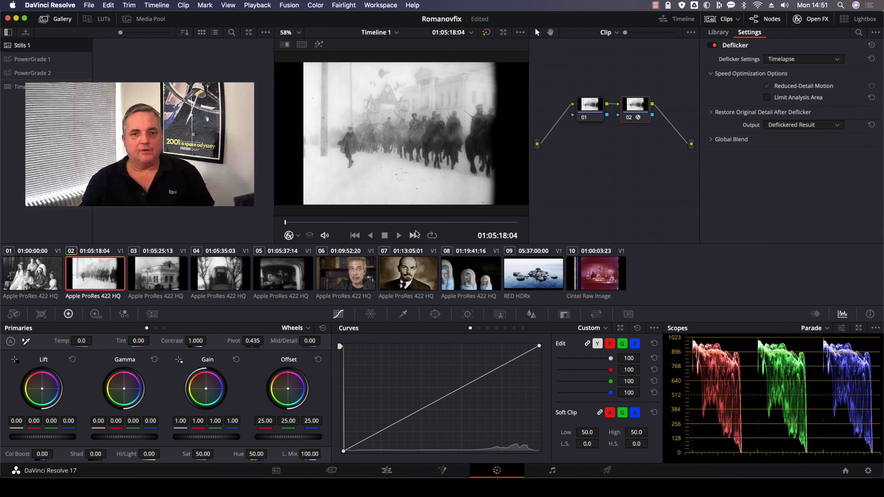
left_click(398, 236)
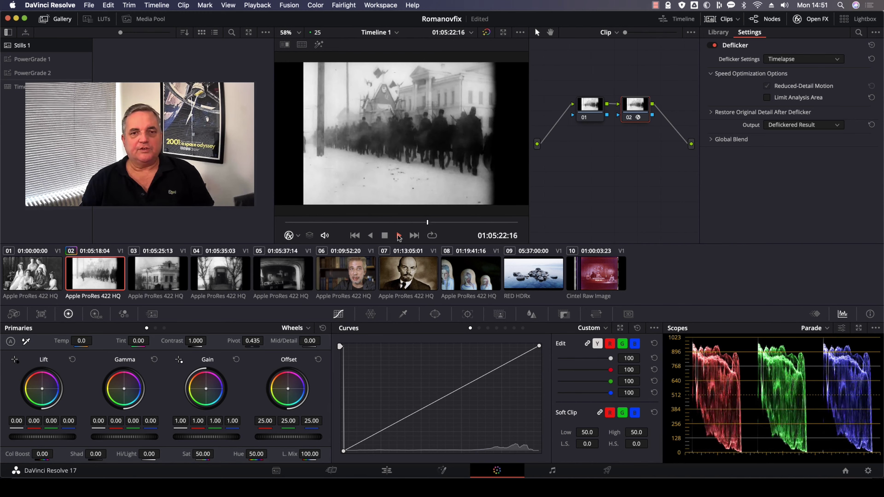
left_click(384, 236)
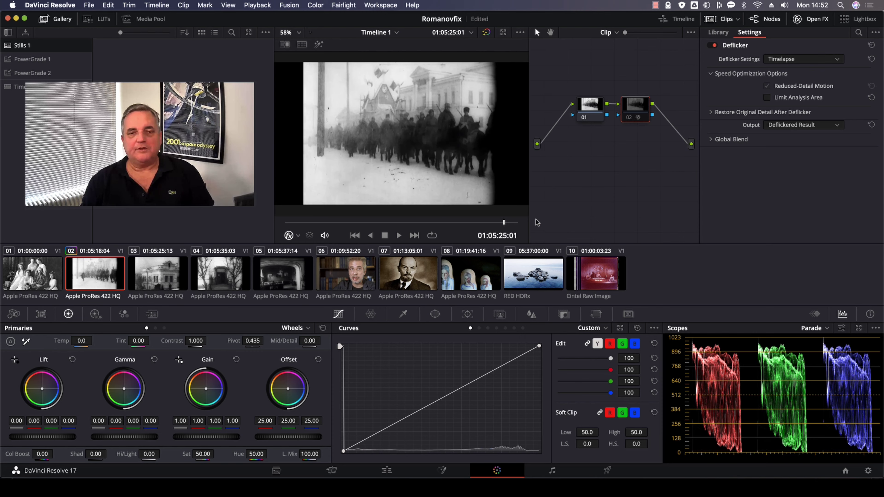
key("Up")
- Loop playback and compare the clip with the Deflicker node off and on
left_click(432, 236)
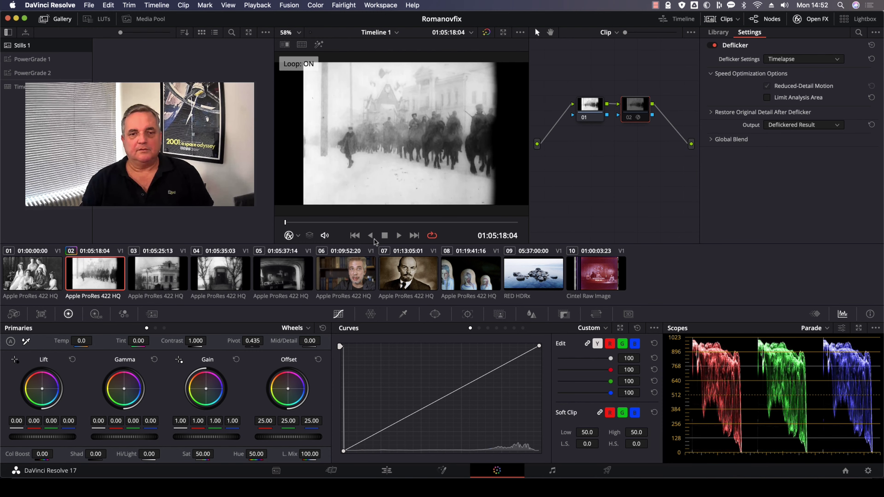
left_click(398, 235)
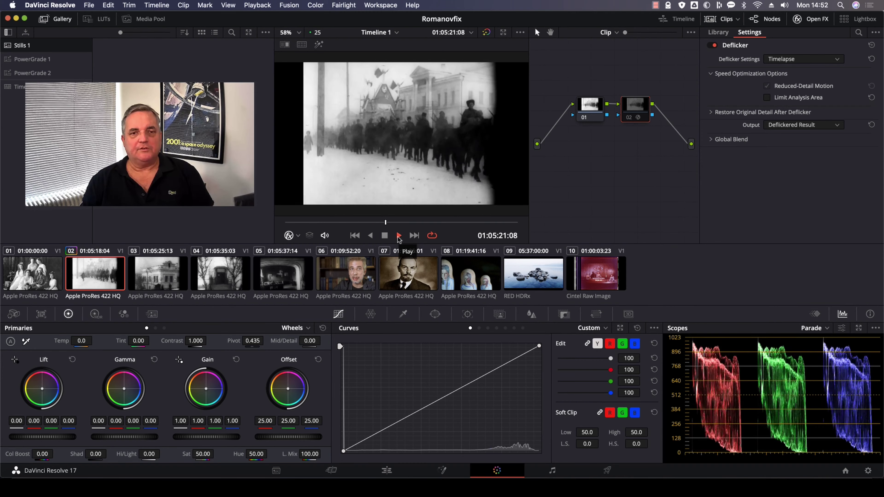
left_click(384, 236)
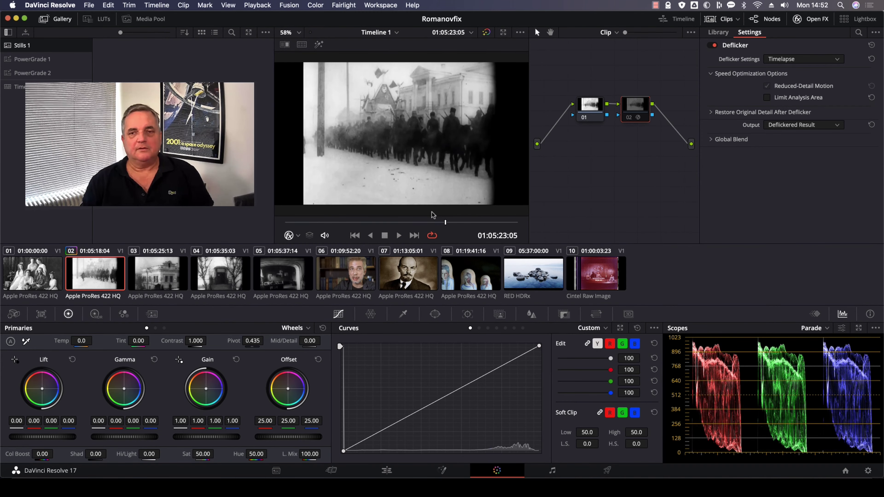
left_click(630, 119)
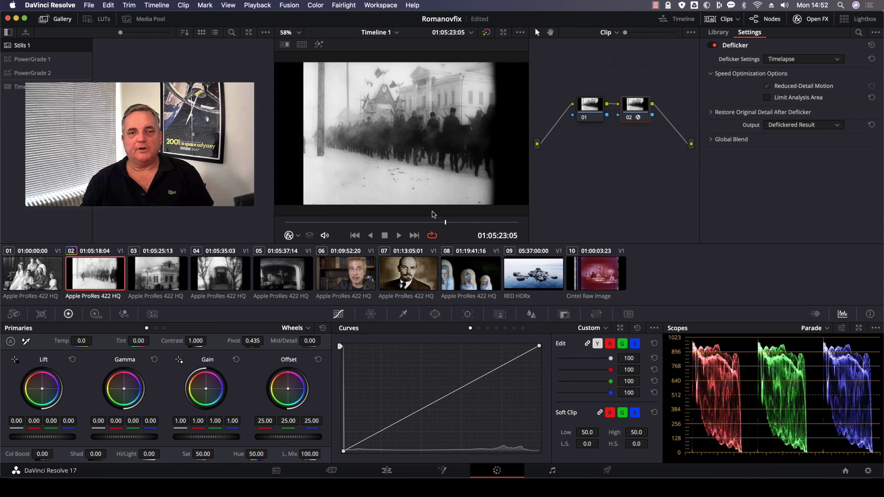
left_click(398, 236)
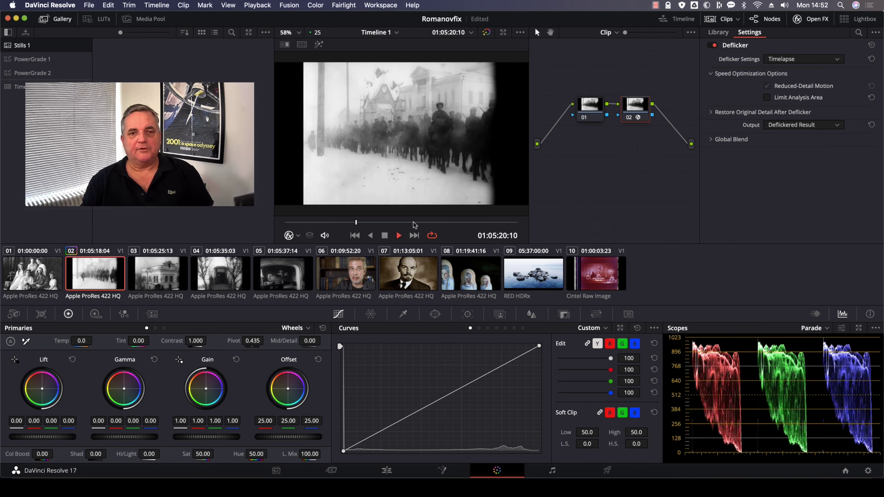
key("space")
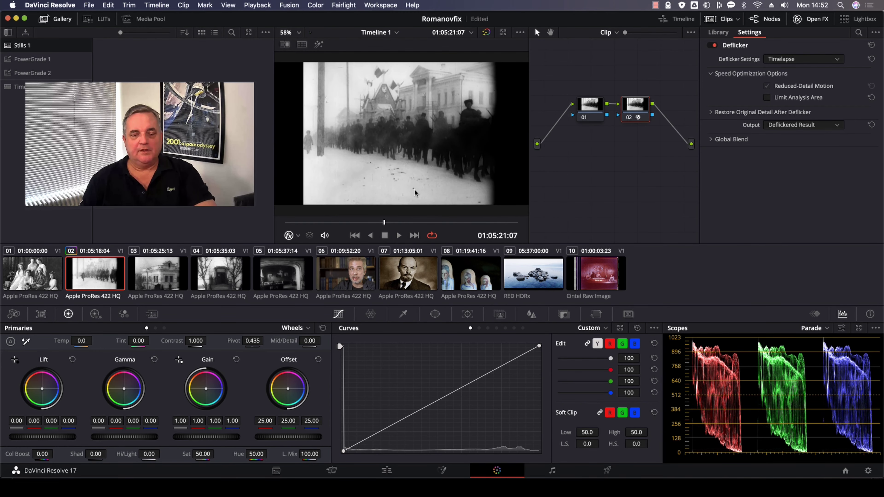
- Step back and forth between neighbouring frames to inspect the deflickered detail
key("Right")
key("Right")
key("Right")
key("Right")
key("Right")
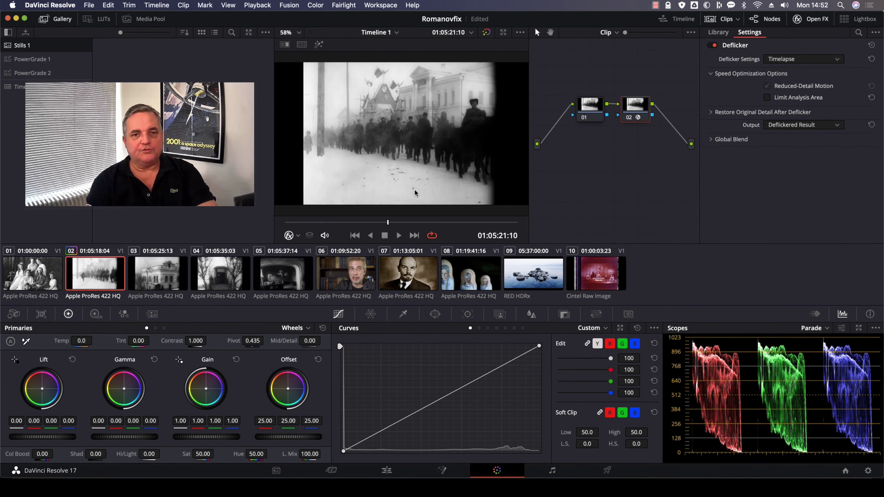
key("Right")
key("Right")
key("Right")
key("Right")
key("Right")
key("Right")
key("Right")
key("Right")
key("Right")
key("Right")
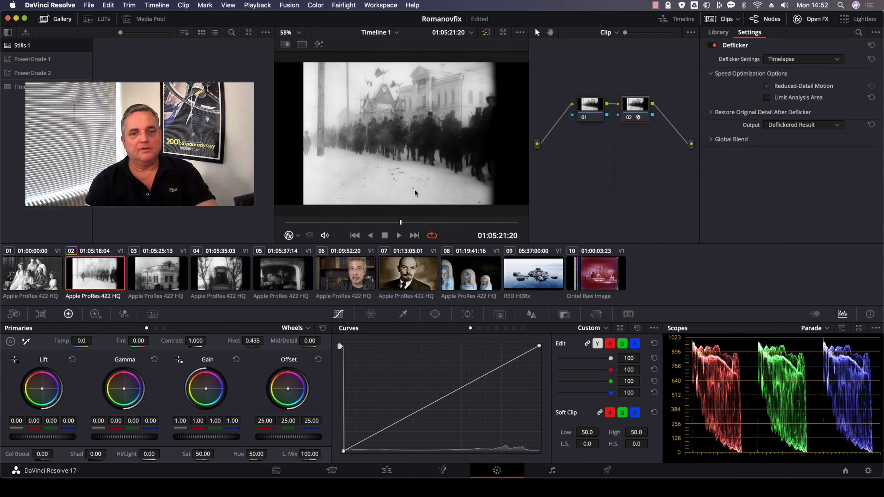
key("Right")
key("Right")
key("Left")
key("Left")
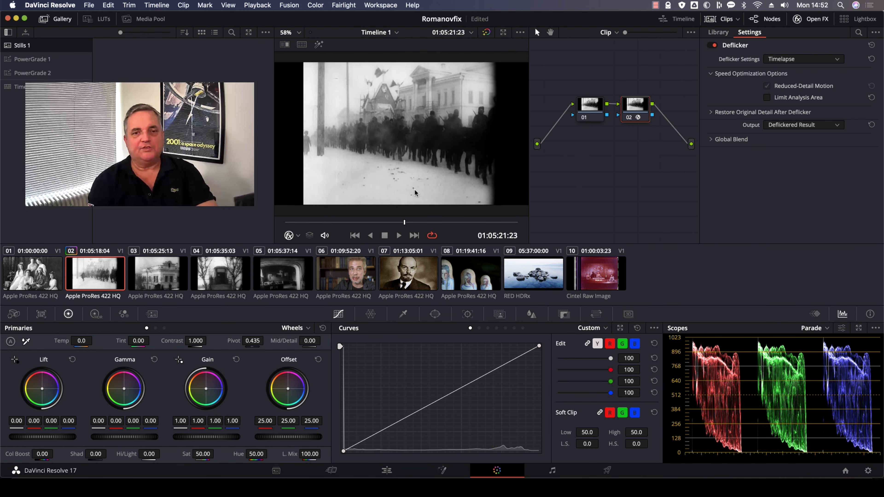
key("Left")
key("Right")
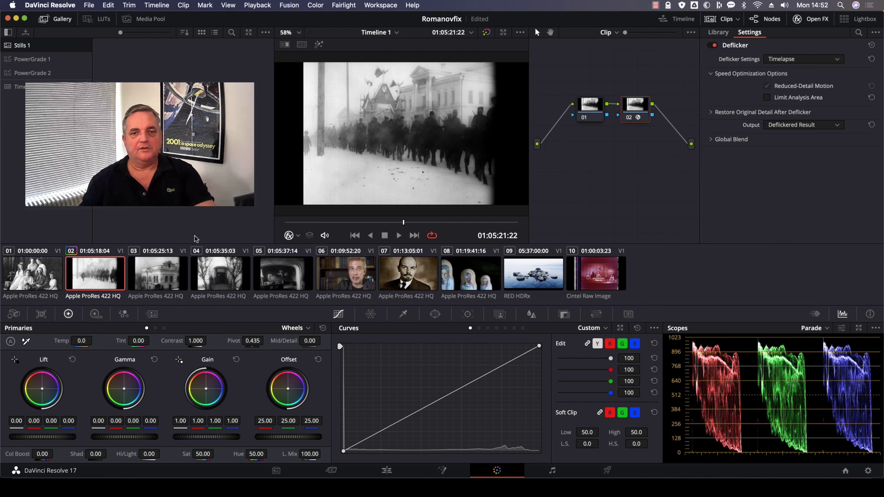
- Connect node 03 after node 02 and apply Dust Buster to it
scroll(440, 162, "up", 8)
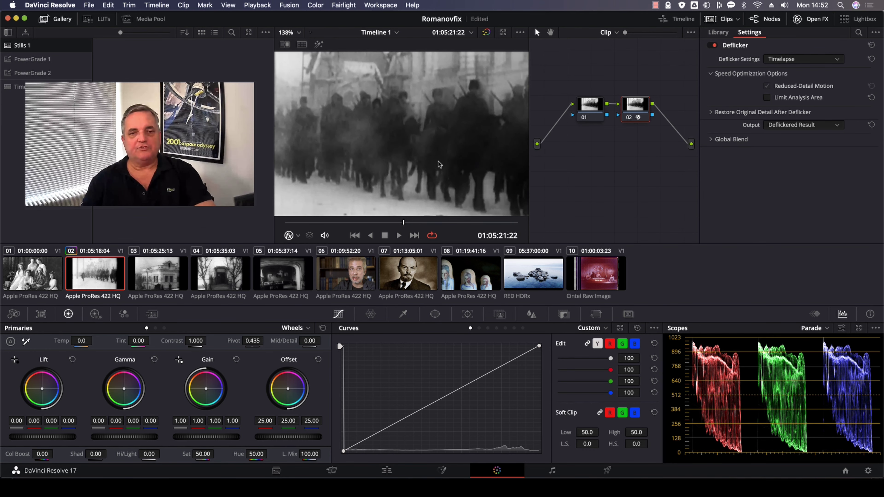
scroll(419, 141, "down", 3)
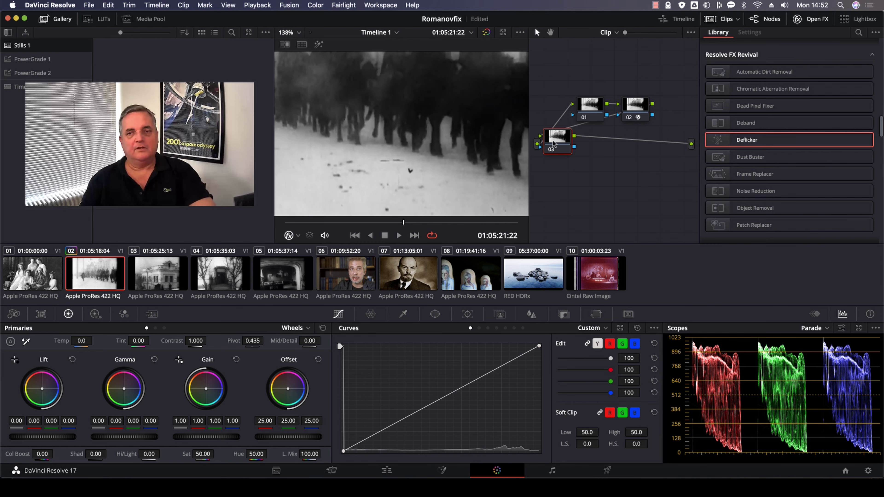
left_click_drag(553, 143, 605, 148)
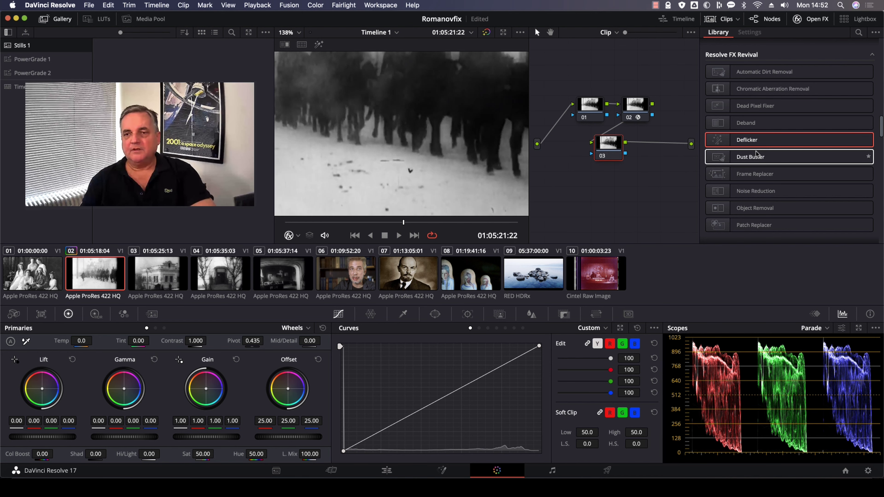
left_click_drag(755, 154, 615, 148)
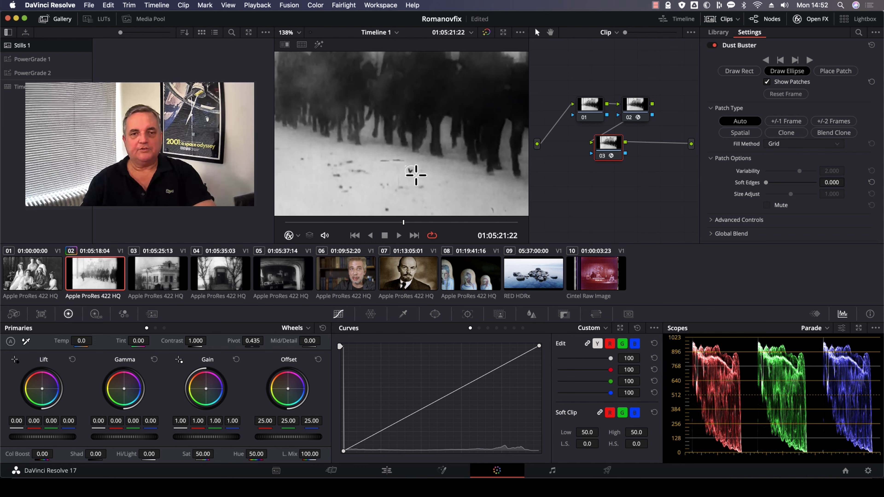
- Patch dust specks in the snow, including the lower-left mark and the right-side dirt streak
left_click(414, 172)
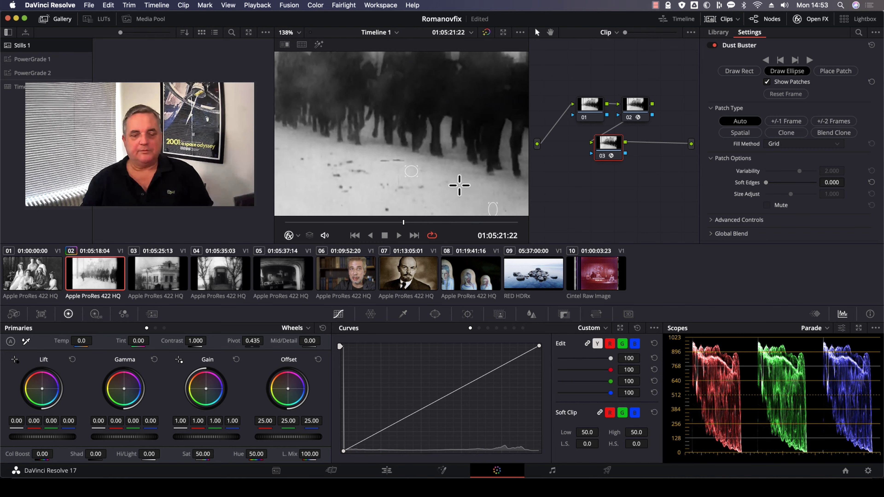
key("Right")
key("Right")
key("Right")
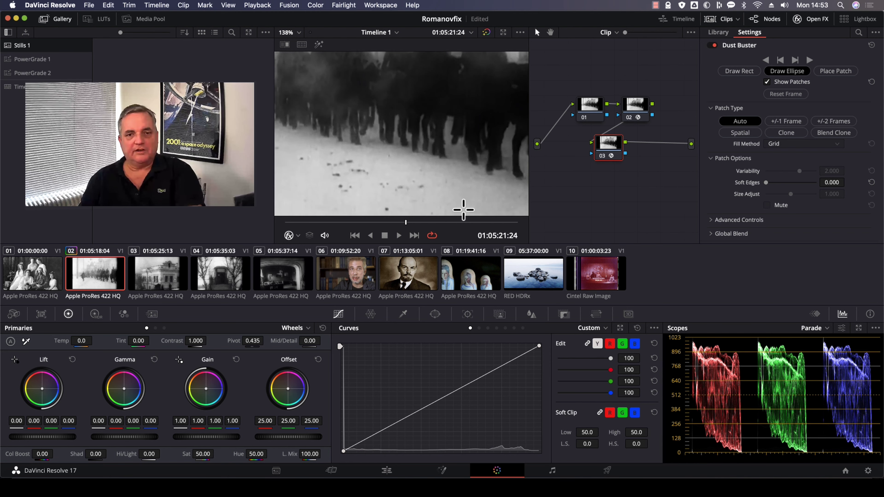
key("Right")
key("Right")
key("Right")
key("Right")
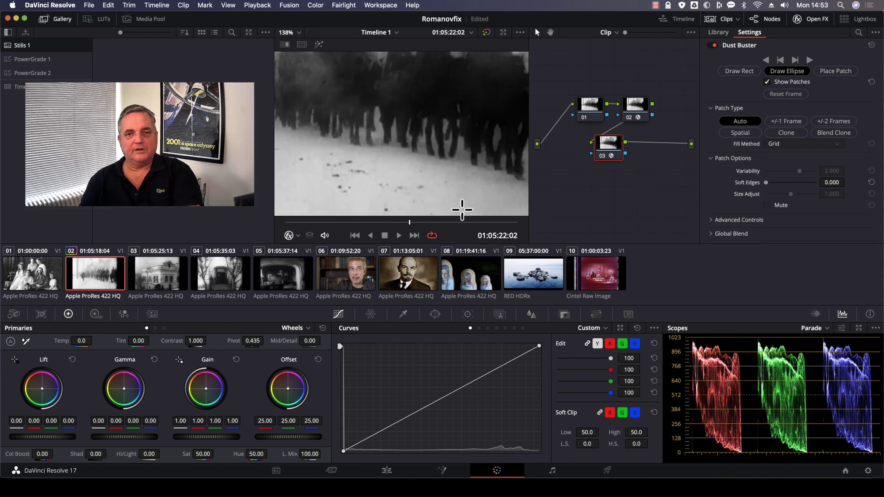
key("Right")
key("Right")
key("Right")
key("Right")
key("Right")
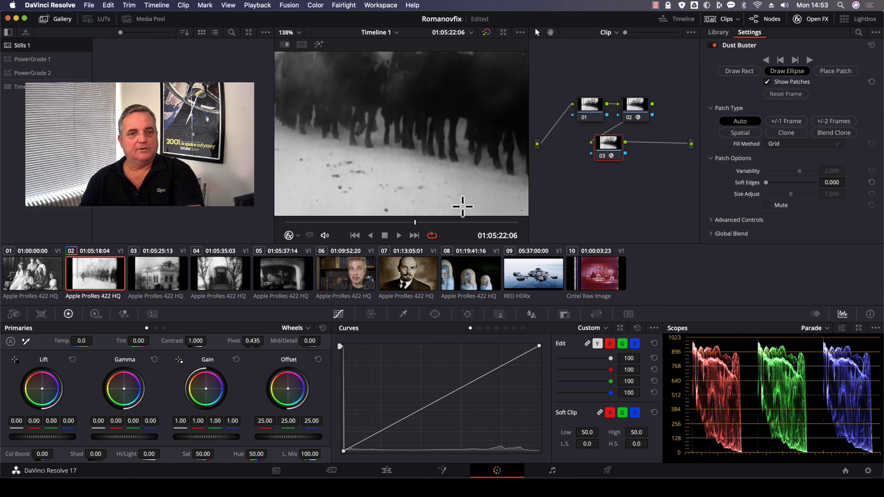
key("Right")
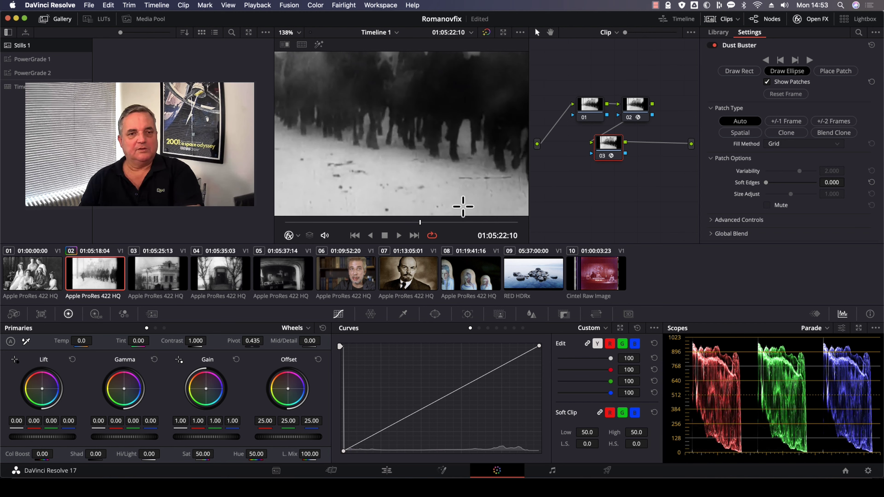
left_click_drag(309, 166, 313, 177)
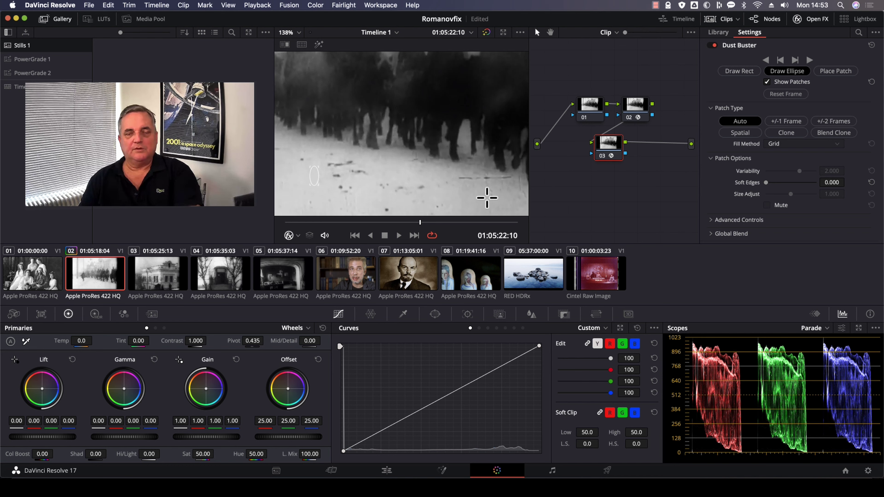
left_click_drag(452, 174, 515, 184)
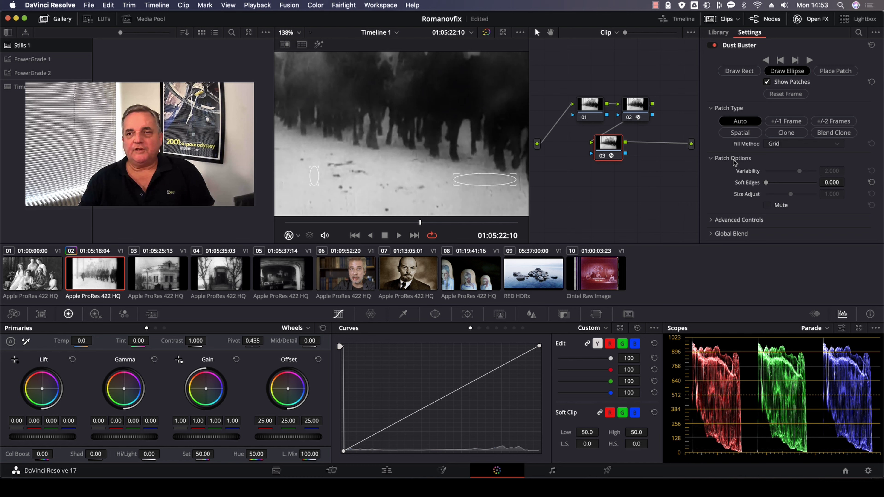
- Reopen the Dust Buster settings and choose Frame Replacer from the Revival effects list
left_click(811, 22)
left_click(816, 20)
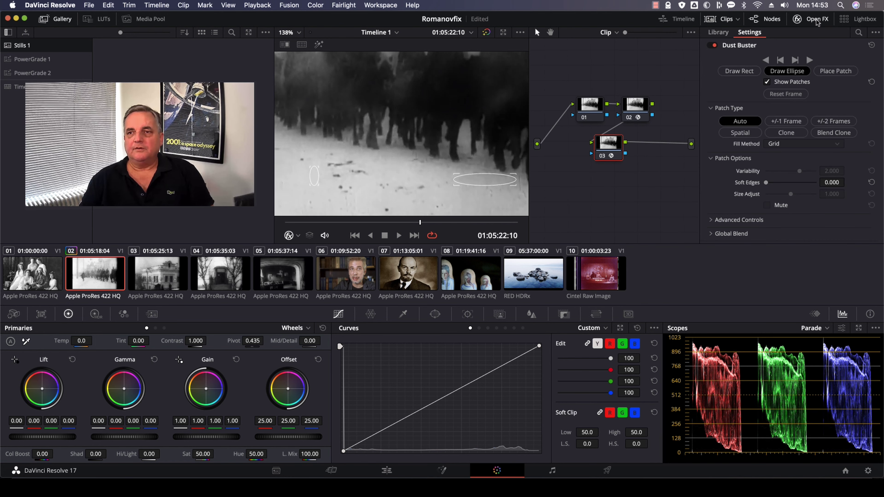
left_click(716, 32)
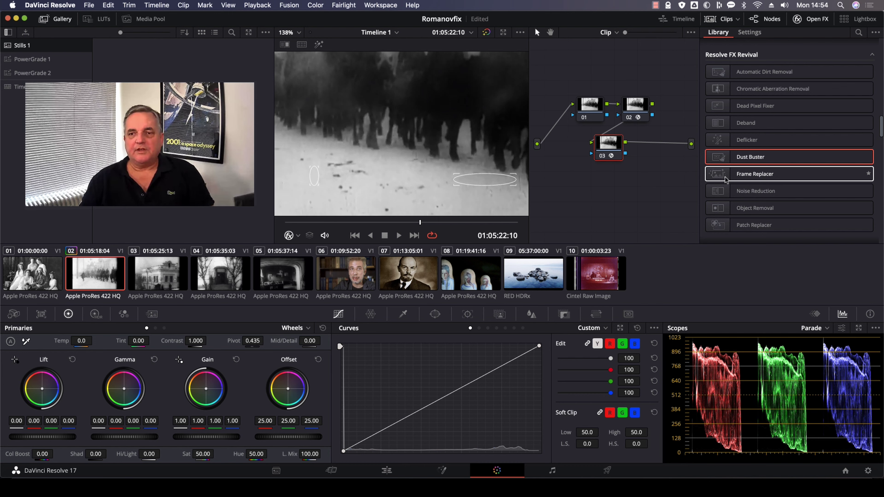
left_click(752, 176)
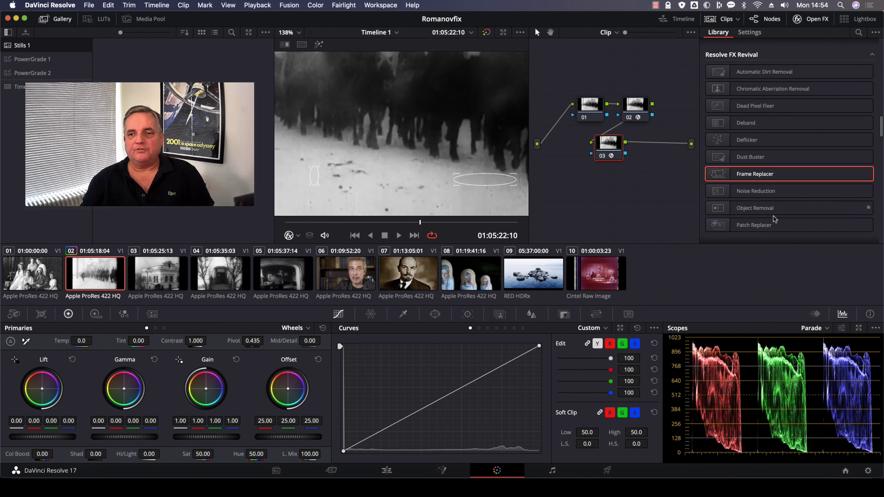
scroll(772, 218, "down", 3)
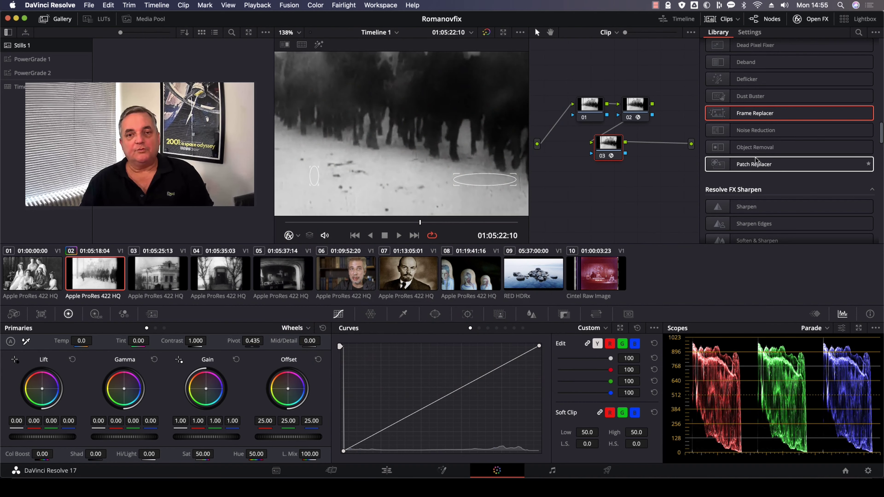
- Switch to clip 09, the lake rocks shot
left_click(540, 276)
scroll(428, 159, "down", 4)
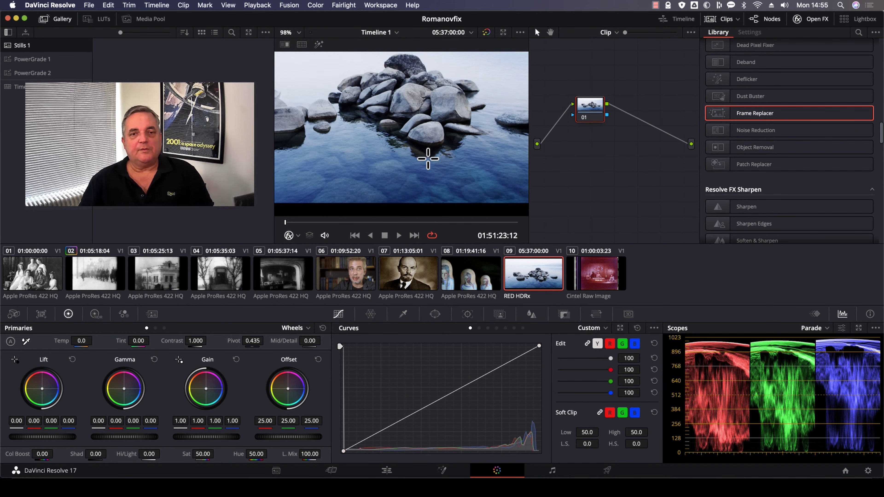
scroll(490, 138, "down", 2)
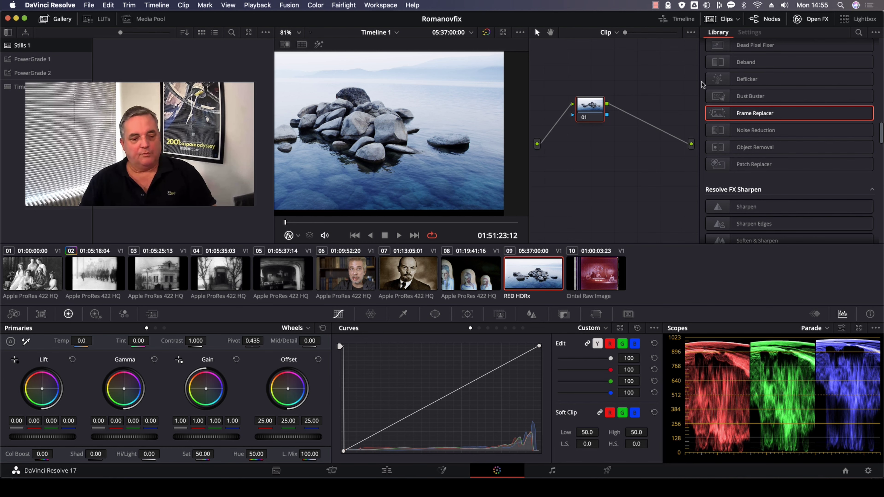
- Add node 02 with Patch Replacer, covering the small rock with water from above
key("alt+s")
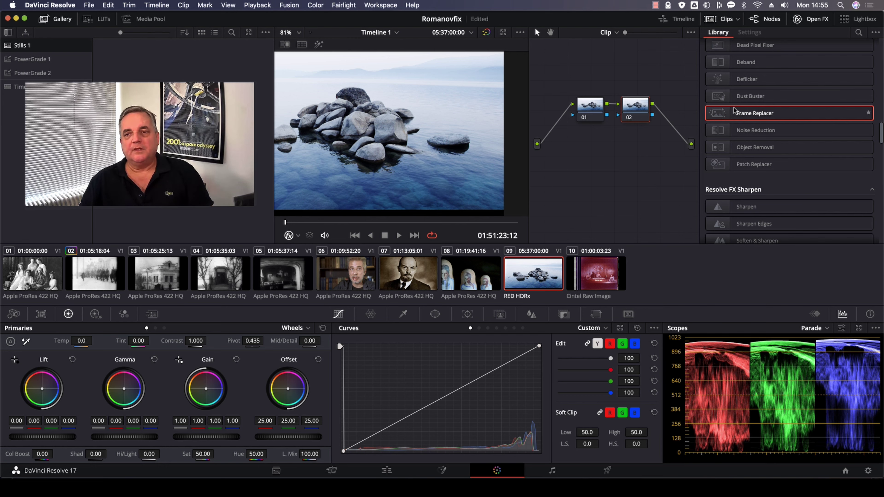
left_click_drag(713, 166, 639, 109)
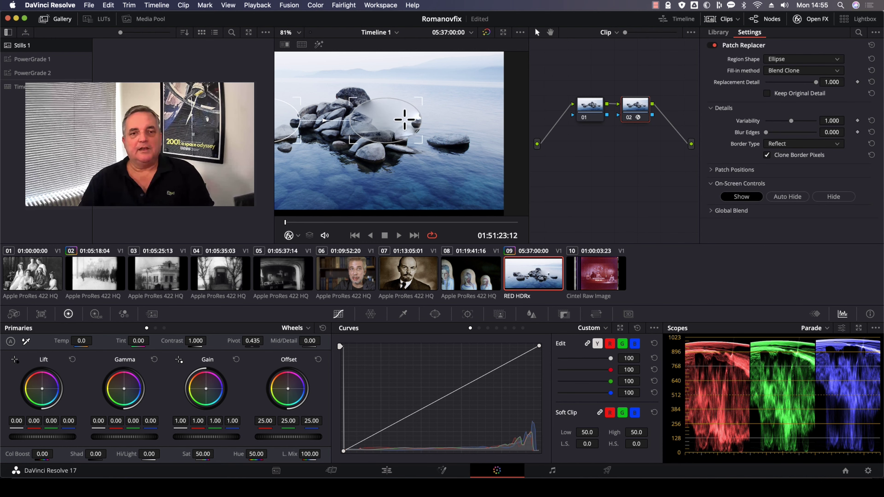
left_click_drag(404, 119, 473, 139)
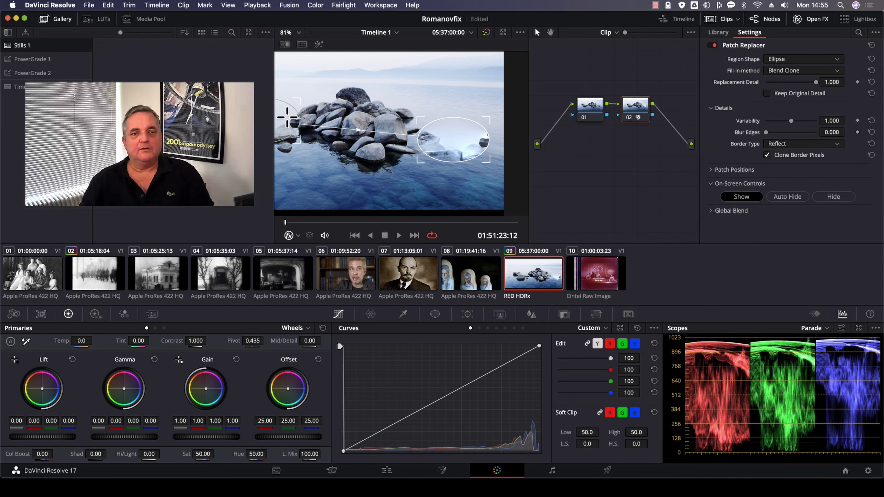
left_click_drag(287, 117, 479, 112)
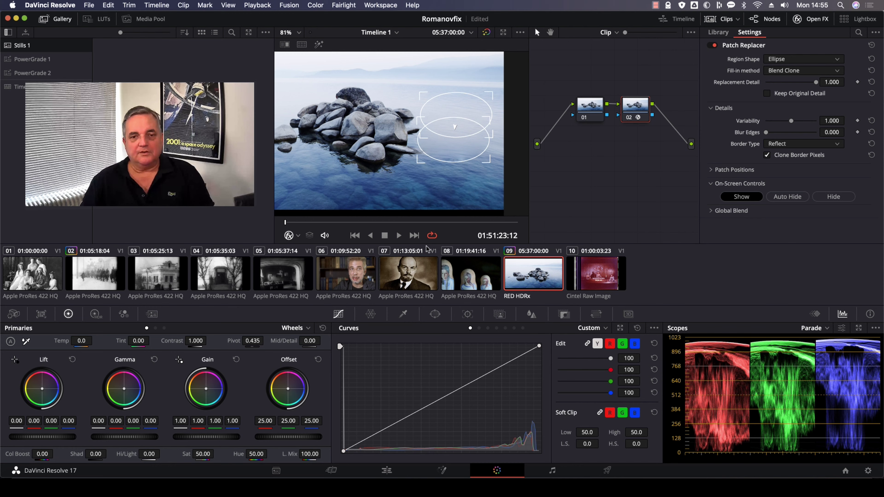
key("space")
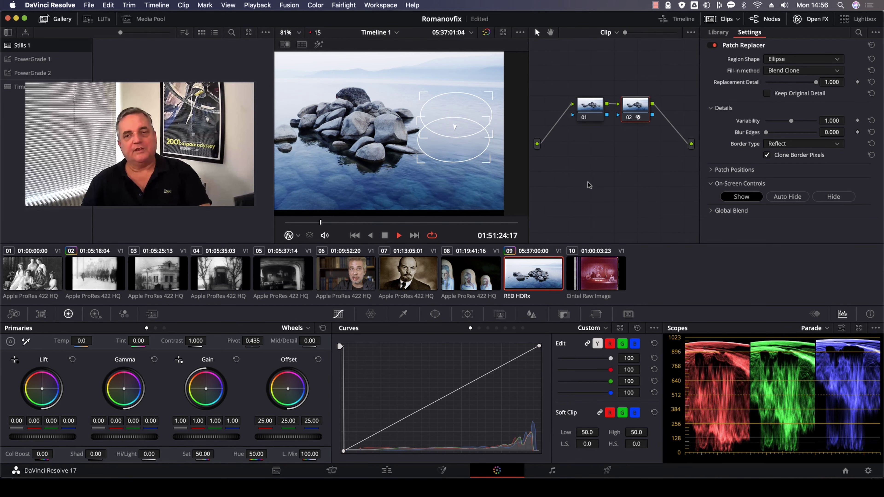
key("space")
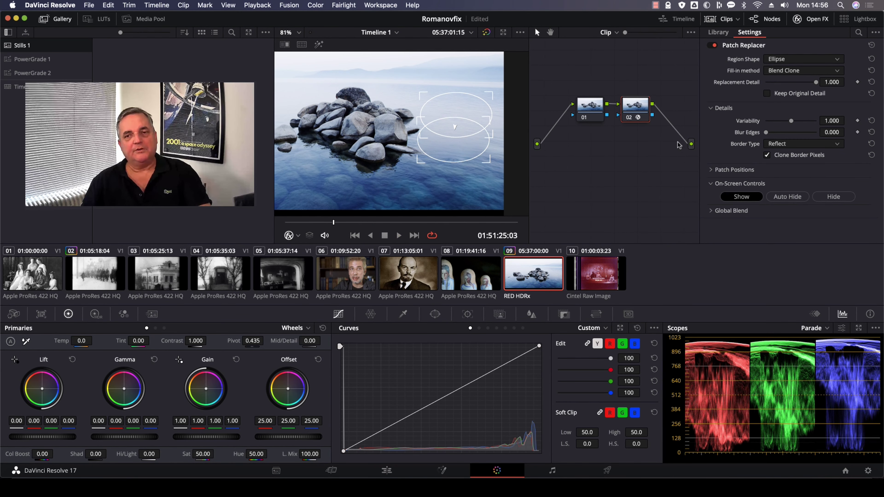
left_click(629, 119)
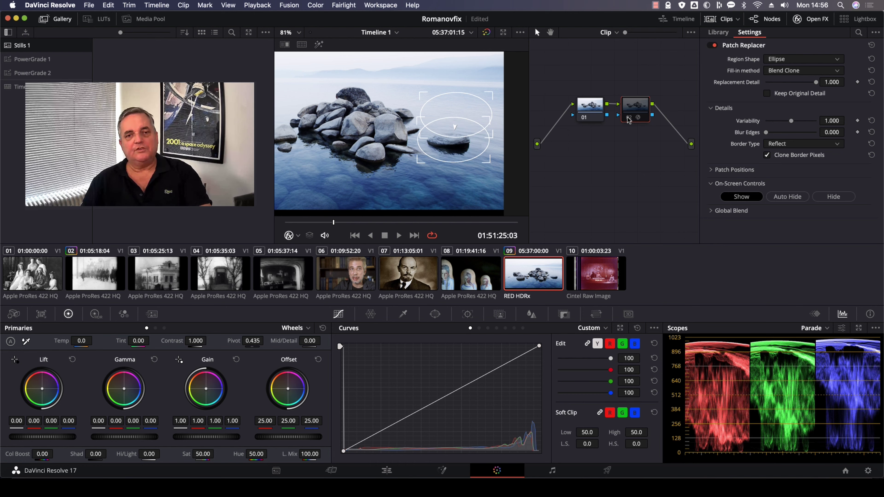
left_click(628, 118)
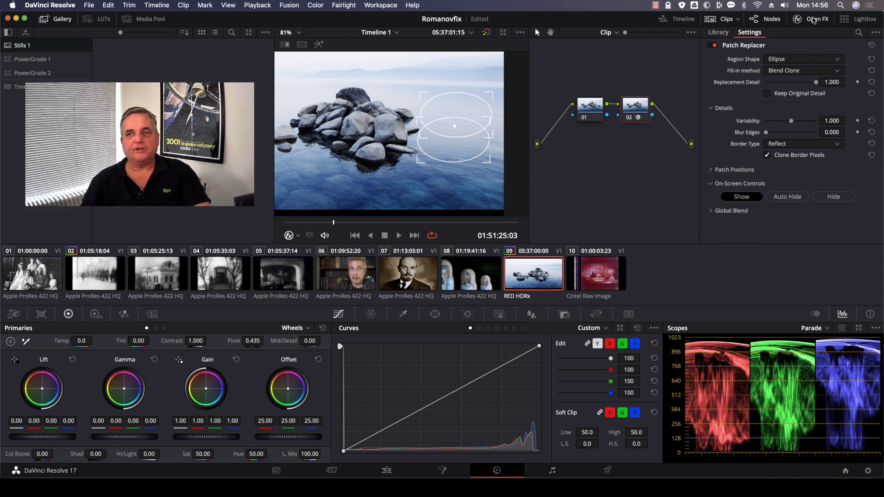
- Show the OpenFX Library with the Revival restoration effects
left_click(715, 33)
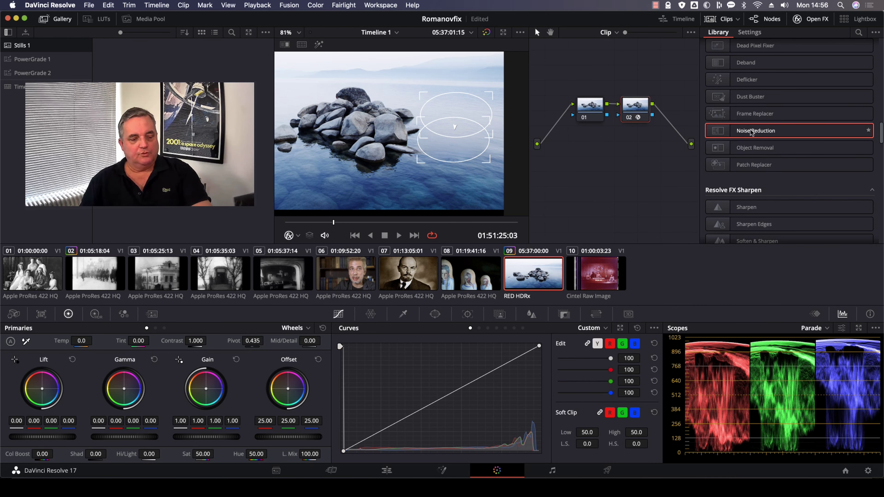
- Add node 03 to the lake clip with the Noise Reduction effect
key("alt+s")
left_click_drag(750, 132, 621, 152)
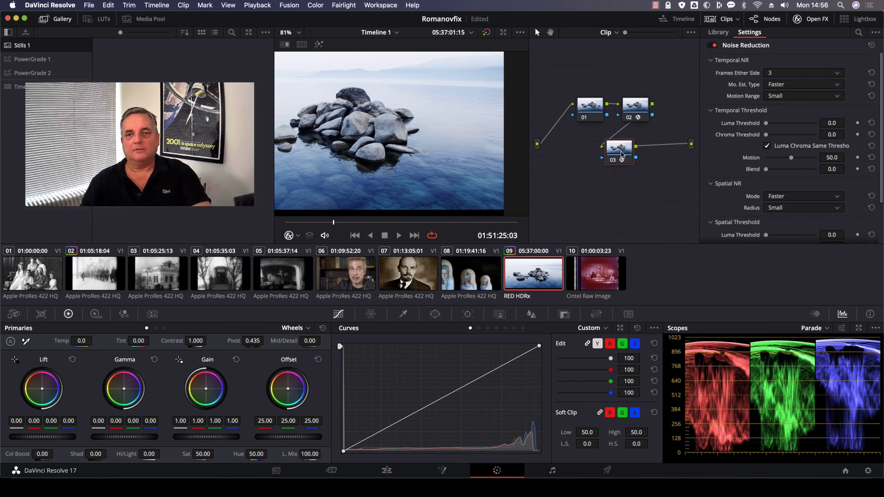
scroll(820, 153, "down", 3)
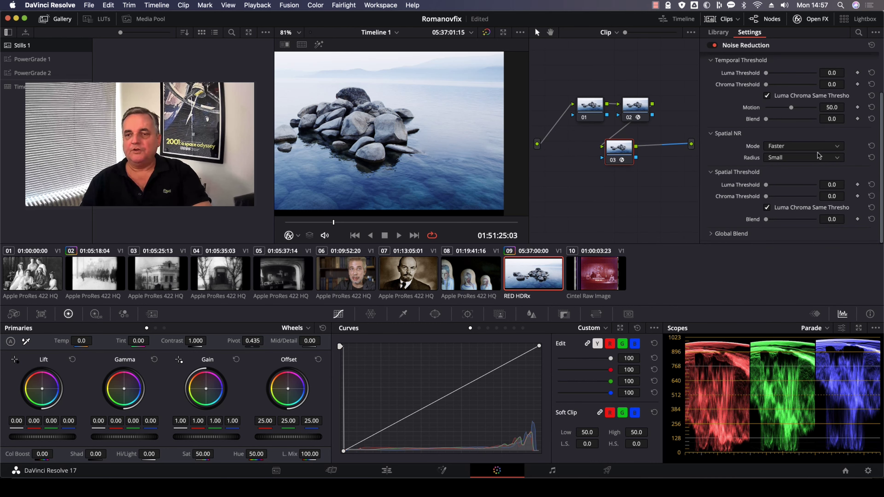
scroll(819, 155, "up", 3)
scroll(818, 156, "down", 2)
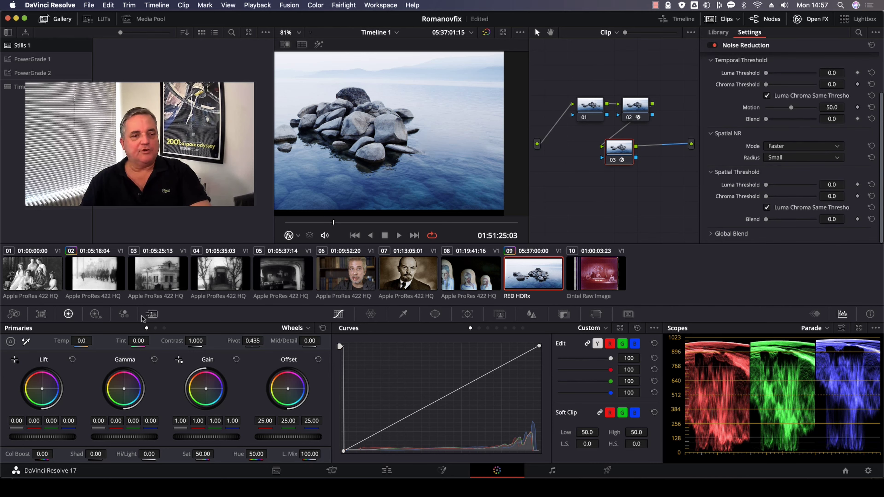
- Check the Motion Effects noise reduction settings, then return to the effects Library
left_click(152, 315)
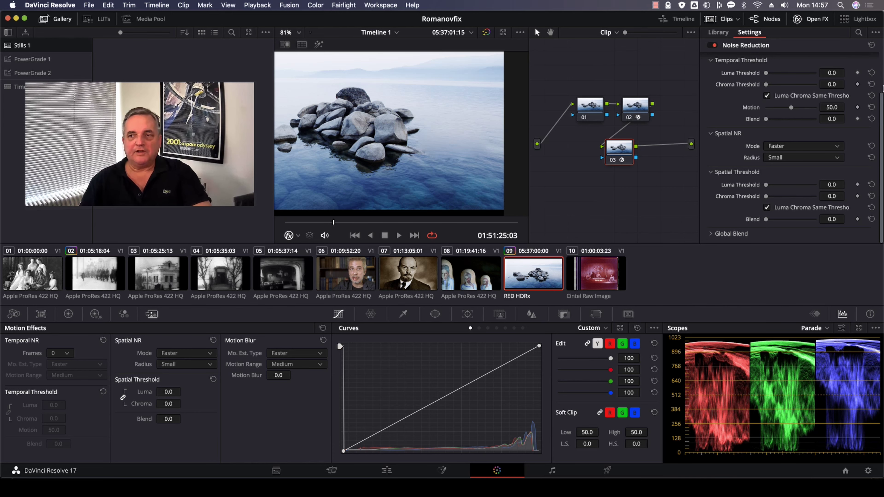
left_click_drag(881, 104, 881, 51)
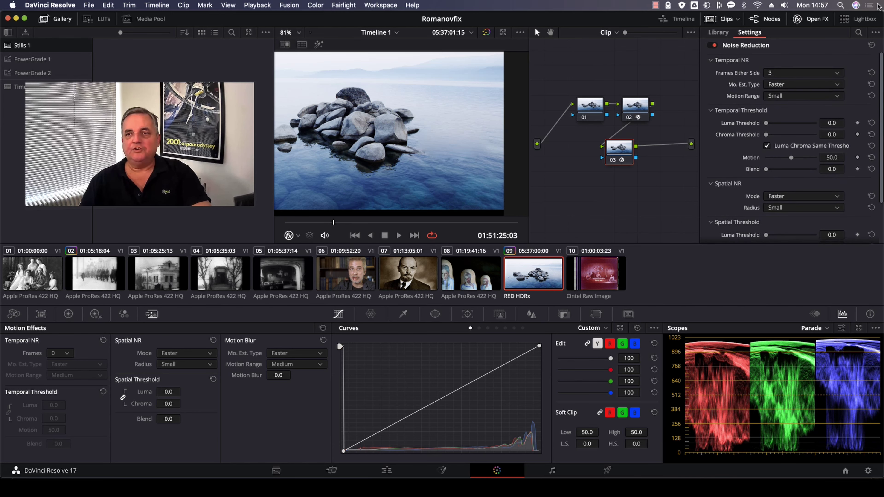
left_click(715, 34)
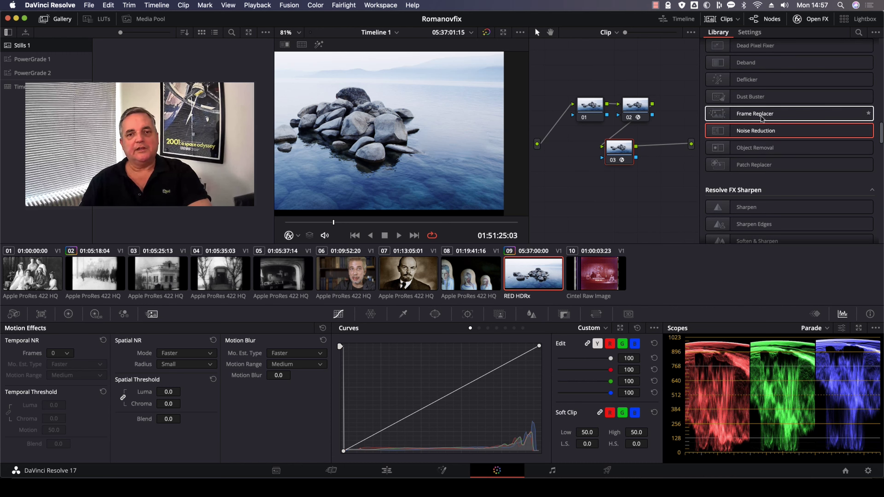
- Apply Frame Replacer to node 03, keeping the Blend Prev/Next replacement method
left_click(749, 114)
left_click_drag(750, 115, 622, 150)
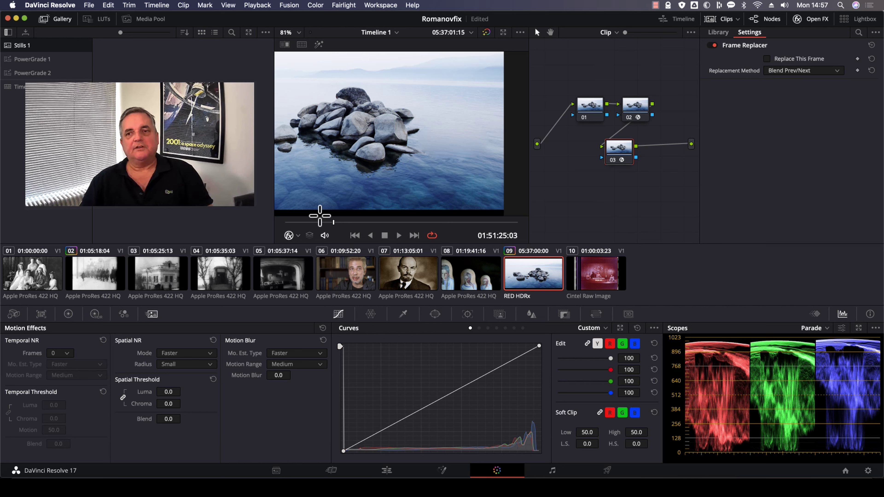
left_click(795, 71)
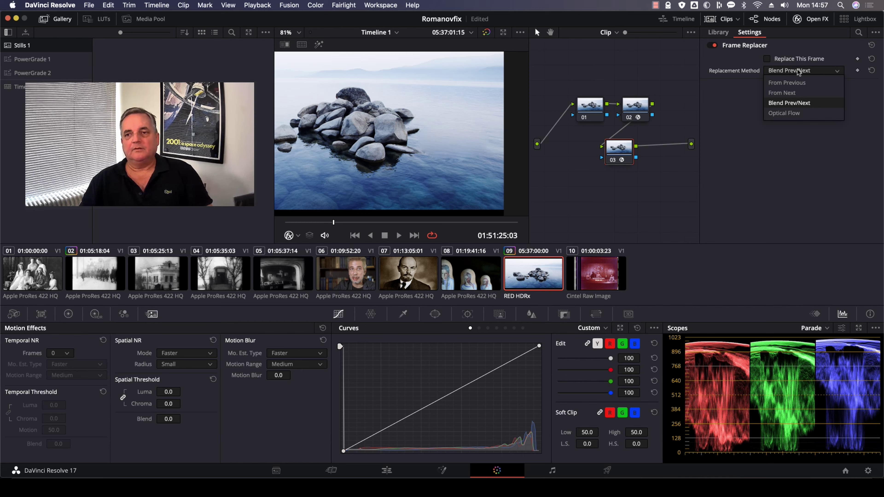
left_click(784, 134)
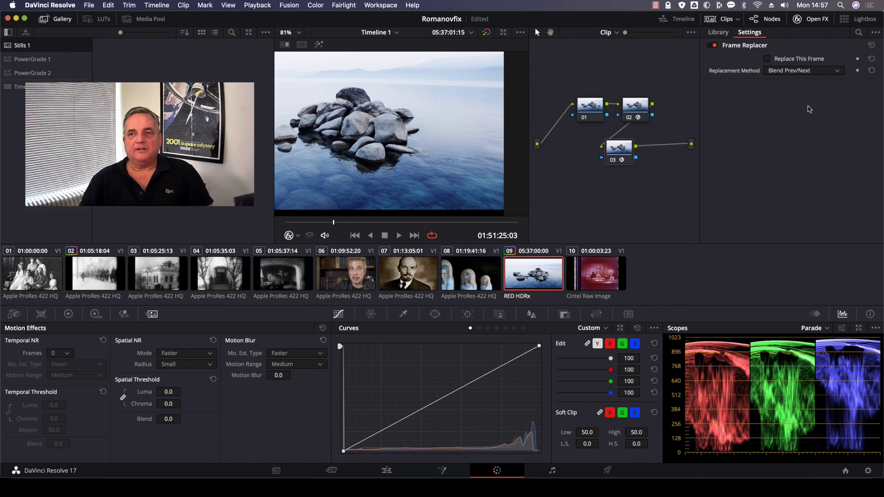
- Switch to clip 03, the archival black-and-white building shot
left_click(717, 32)
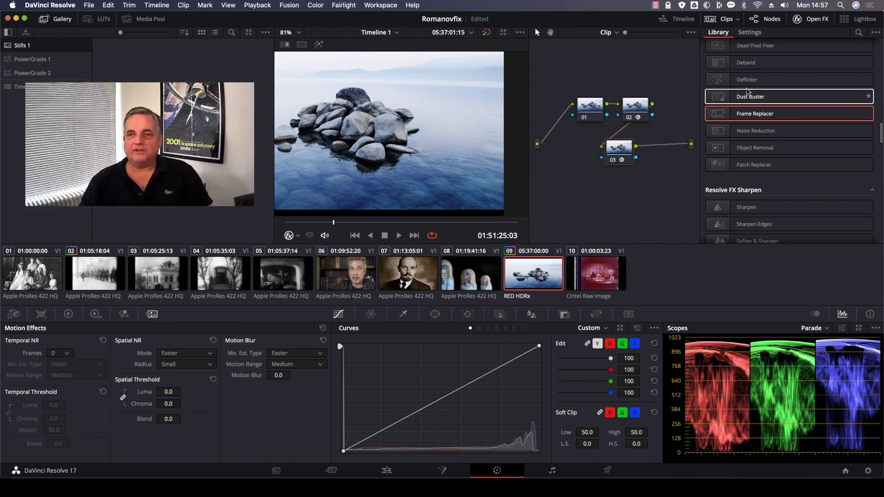
scroll(742, 68, "up", 3)
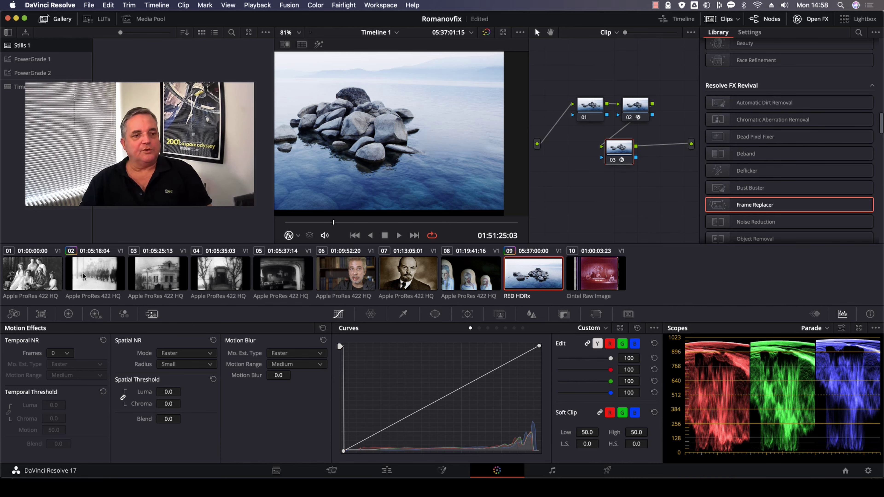
left_click(163, 282)
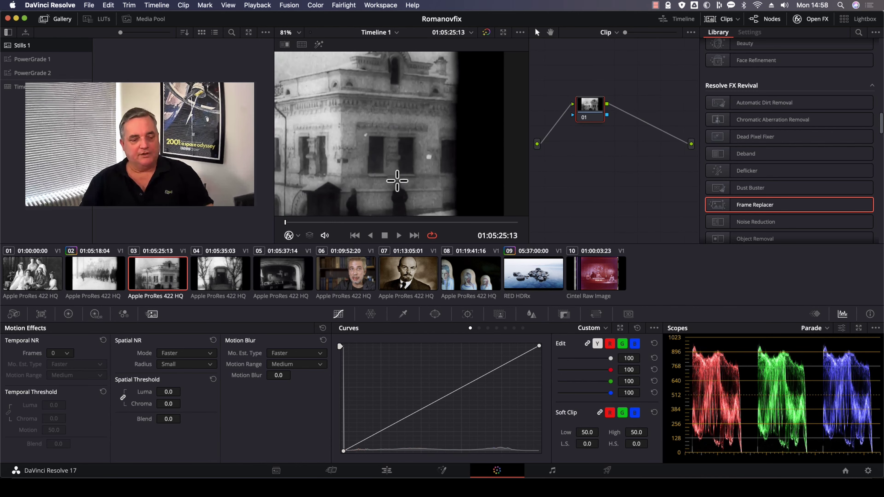
- Fit the building frame in view and add node 02 with Automatic Dirt Removal
key("shift+z")
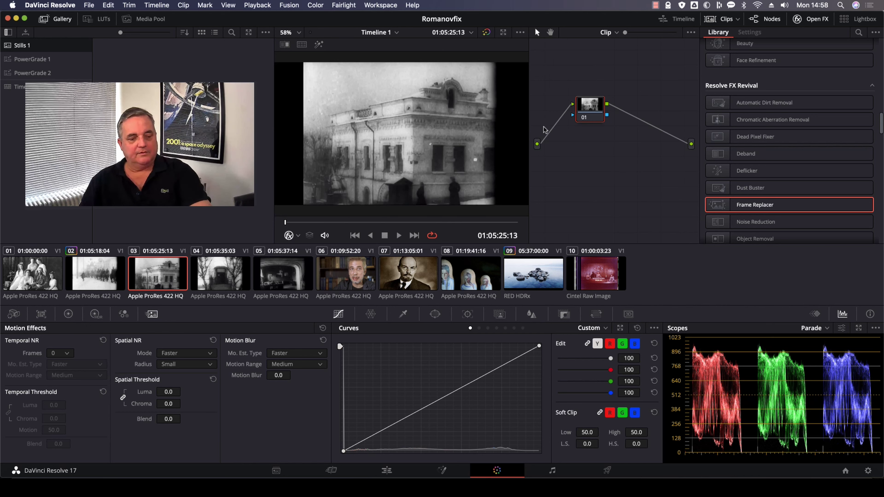
key("alt+s")
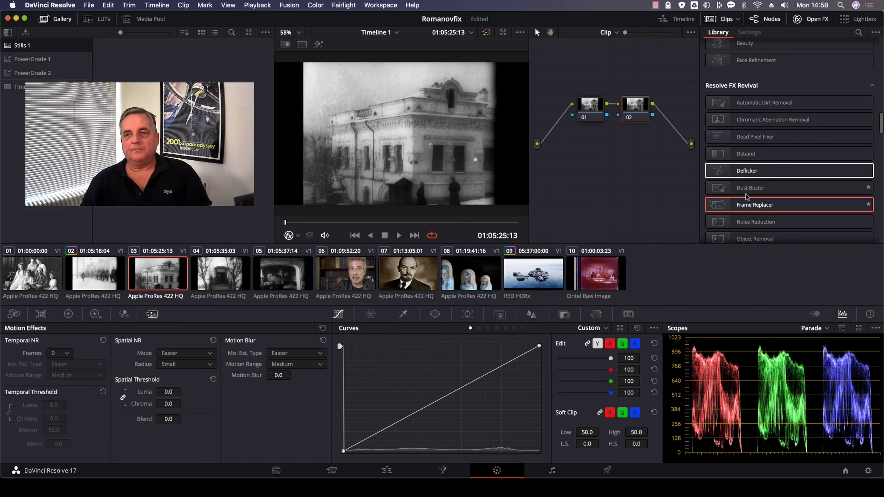
left_click_drag(746, 105, 635, 111)
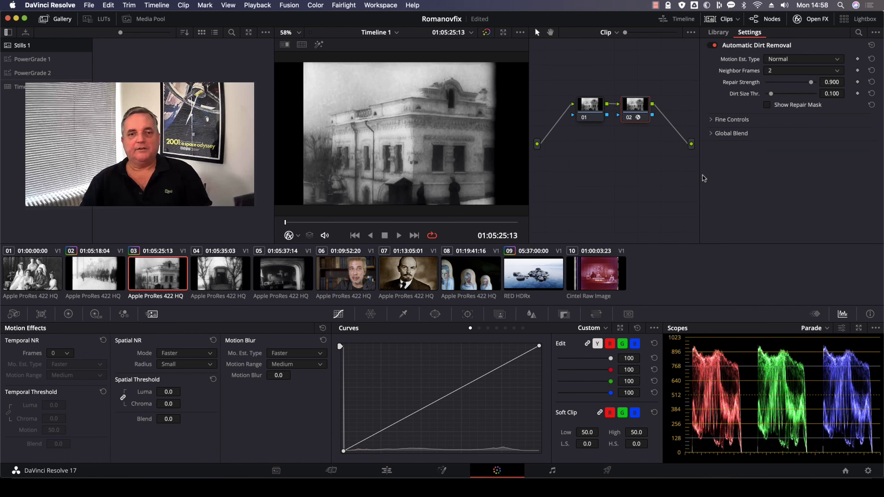
- Preview the clip, set Repair Strength to 0.532 and turn on Show Repair Mask
key("space")
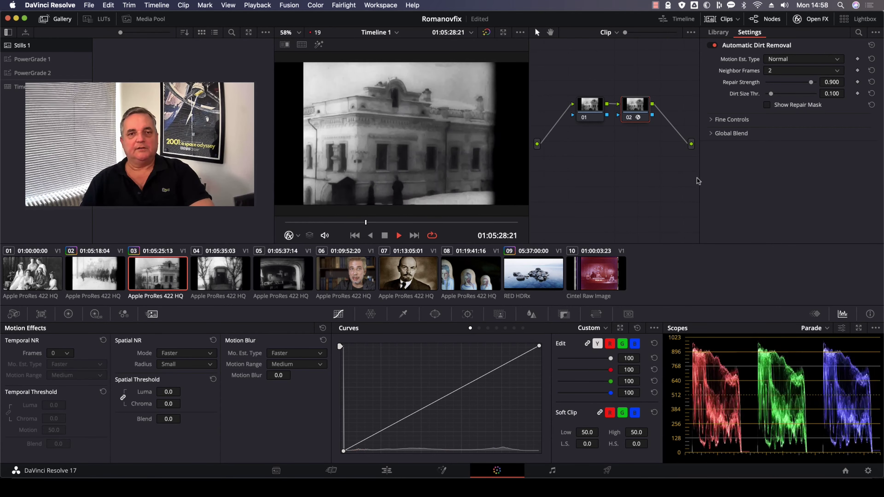
key("space")
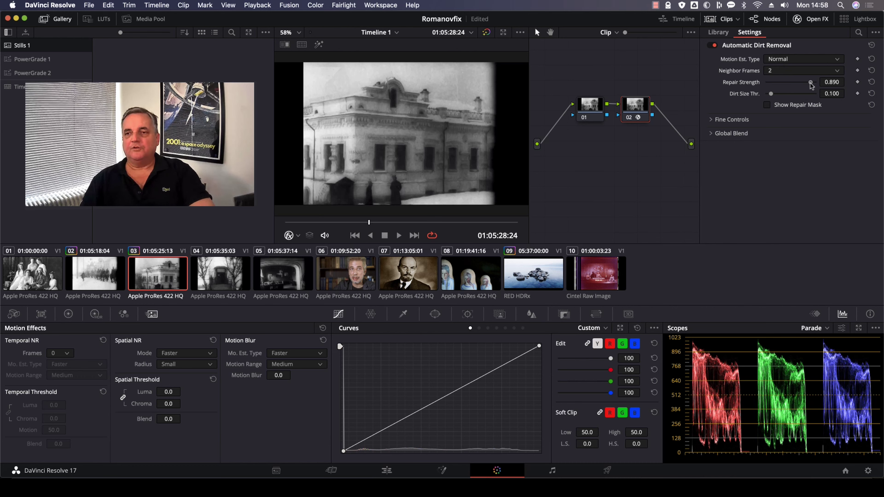
left_click(792, 82)
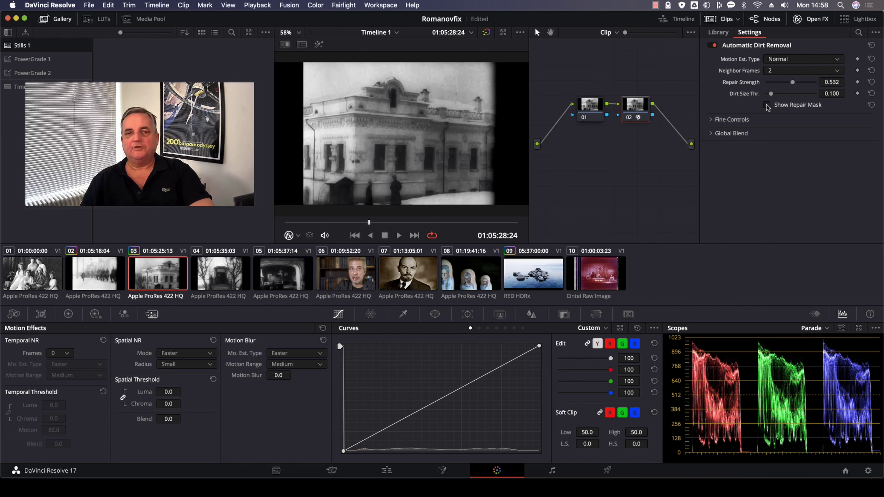
left_click(767, 105)
- Hide the repair mask, review the building, and raise Dirt Size Thr. to 0.844
key("space")
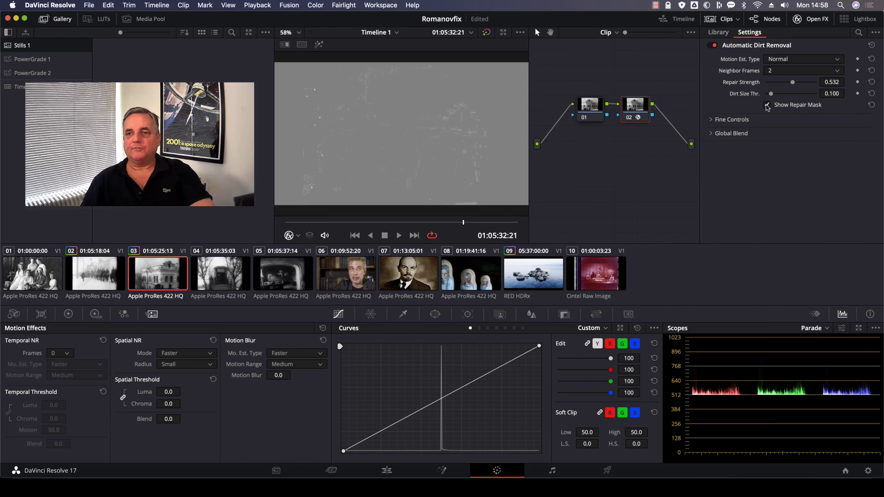
left_click(767, 106)
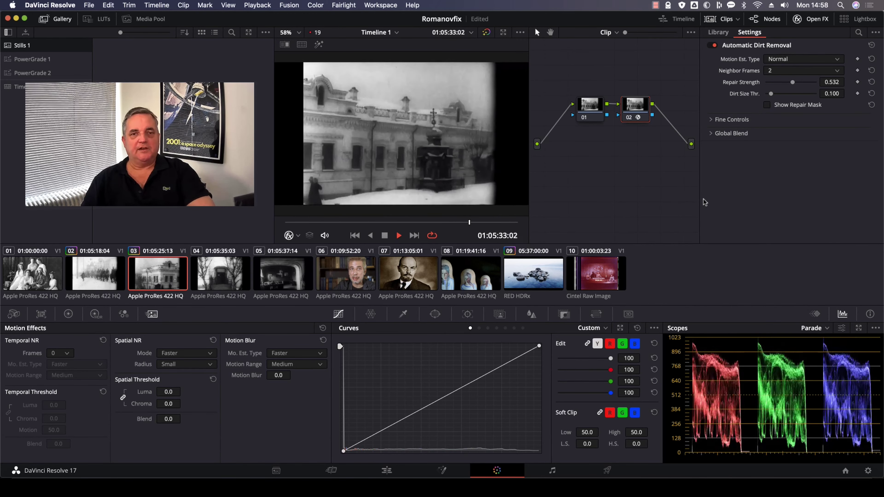
key("space")
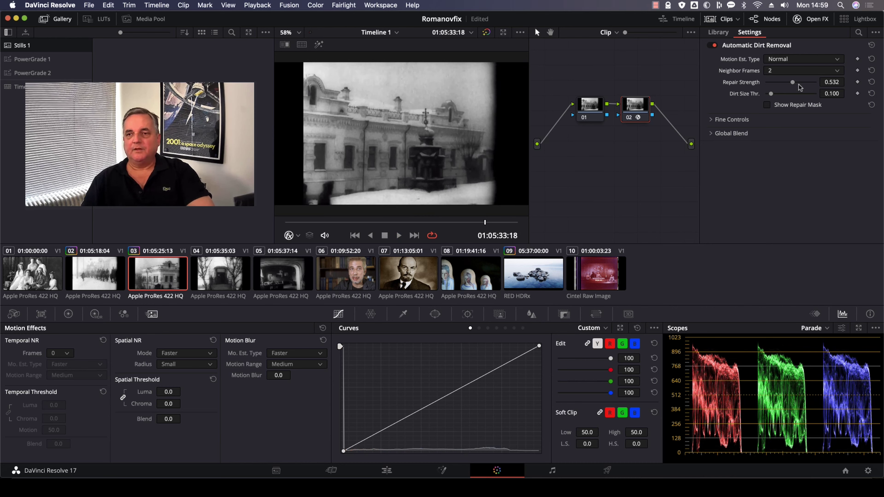
left_click_drag(771, 94, 787, 92)
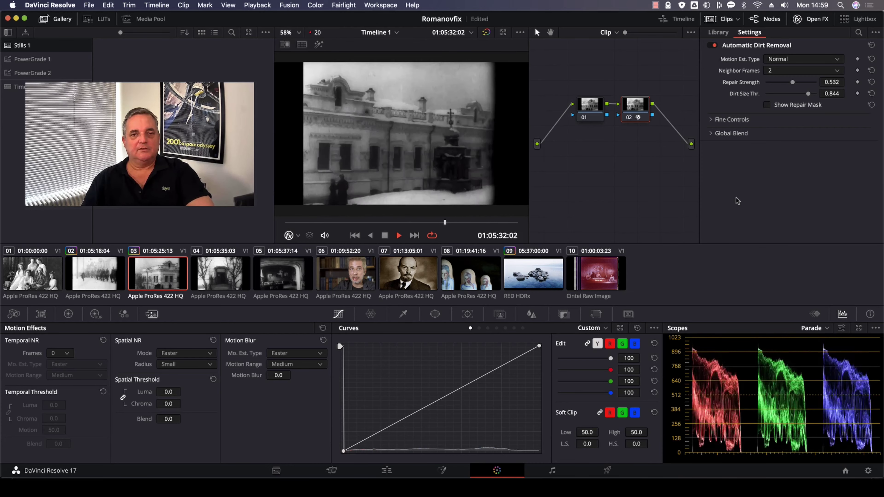
- Go back to the frame with the dust spot and add node 03 with Dust Buster
key("space")
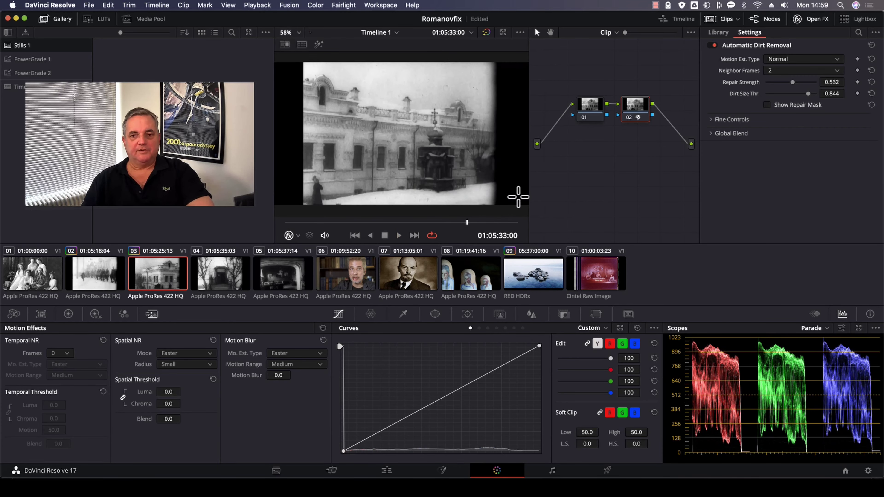
left_click_drag(467, 223, 452, 223)
key("Left")
key("Left")
key("Left")
key("Left")
key("Left")
key("Left")
key("Left")
key("Left")
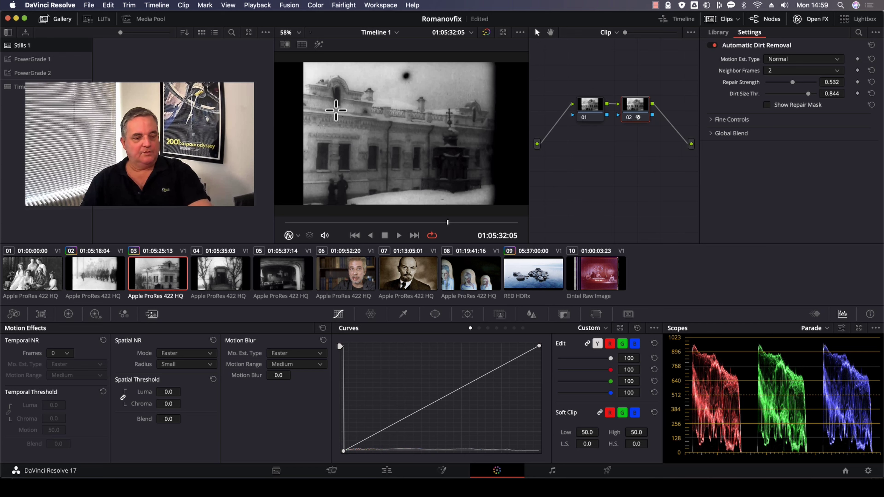
key("alt+s")
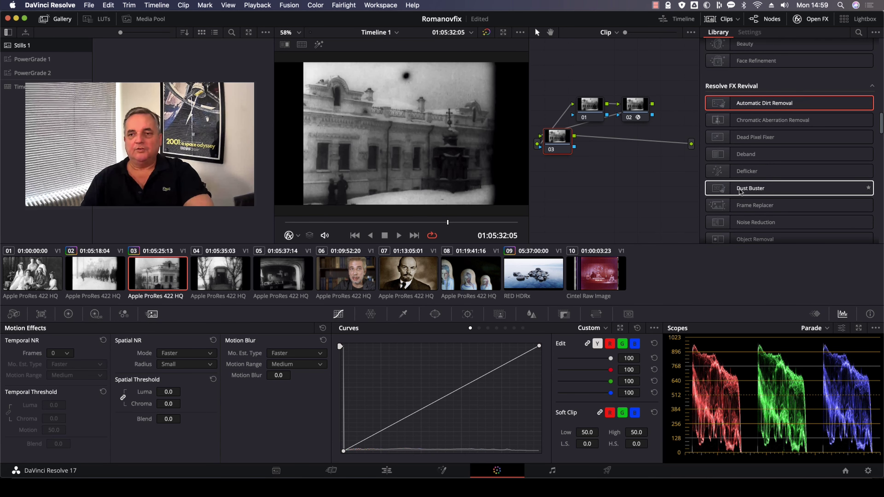
left_click_drag(741, 192, 558, 139)
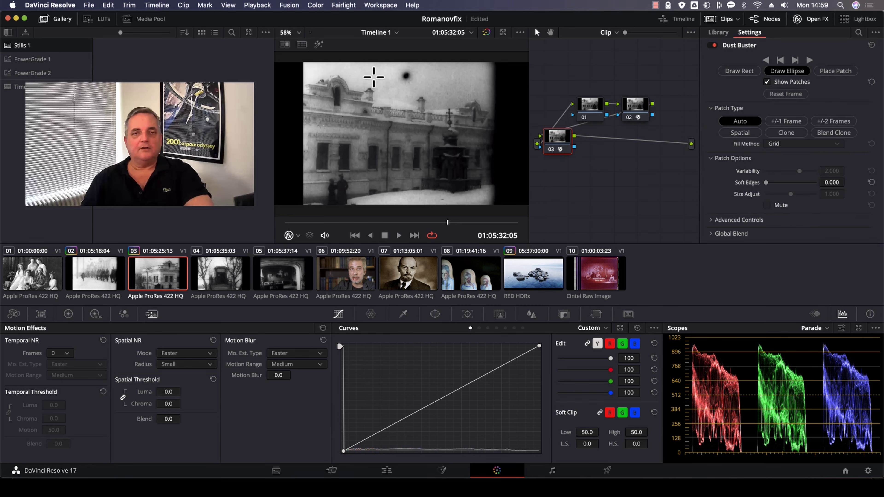
- Patch the dark dust spot above the building with ellipses, then add empty node 04
left_click_drag(396, 67, 414, 85)
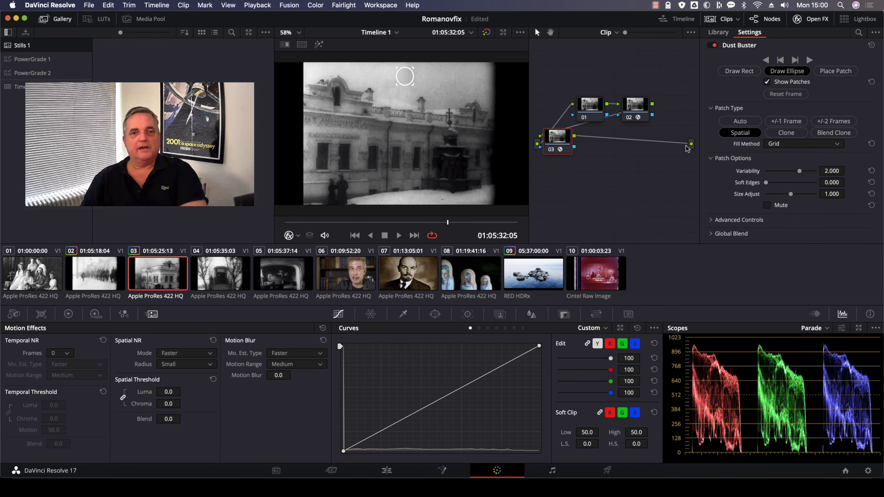
key("Right")
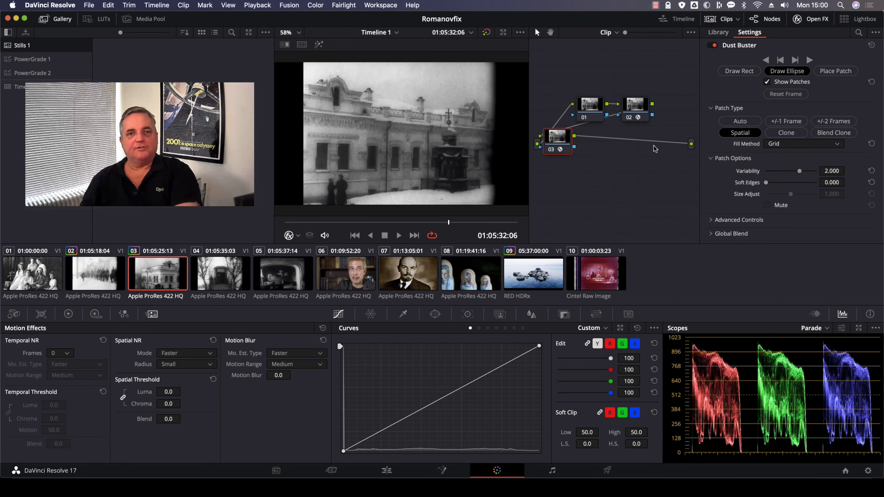
key("Left")
key("Left")
key("Left")
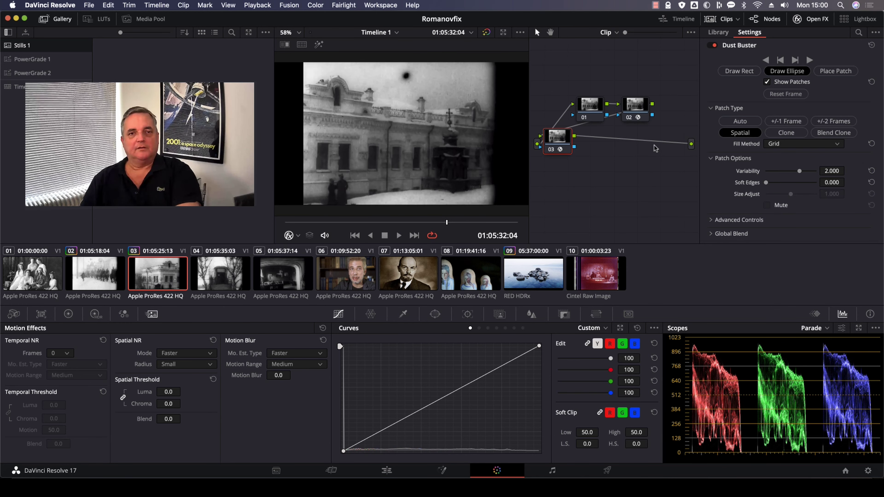
key("Right")
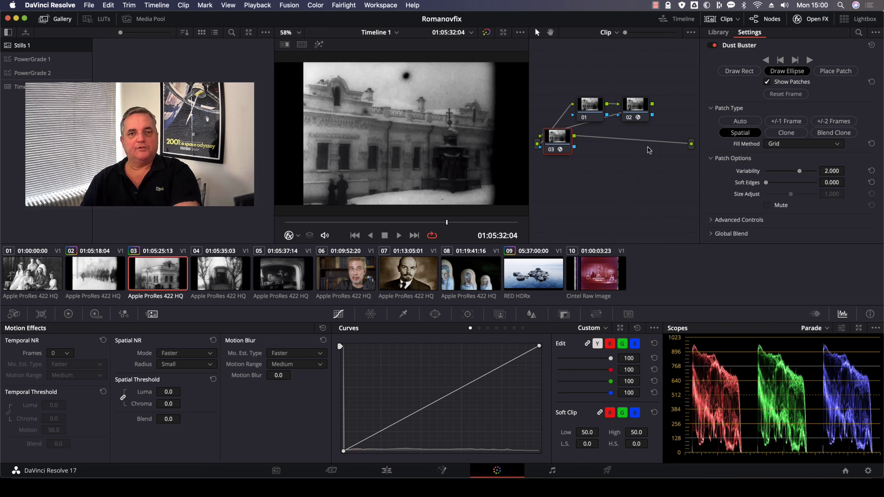
left_click_drag(399, 72, 414, 86)
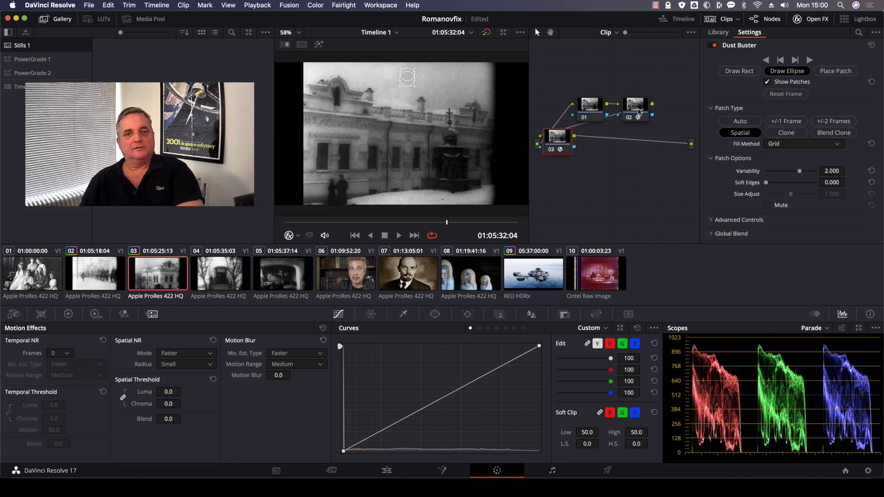
key("space")
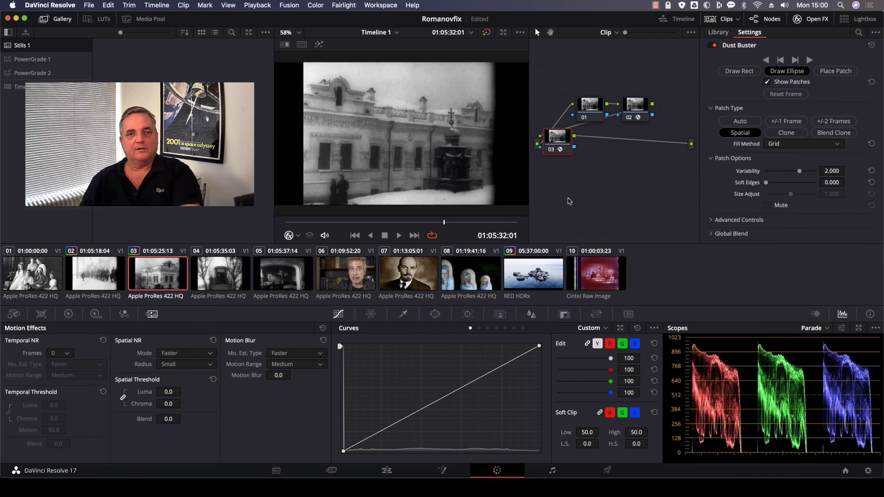
key("space")
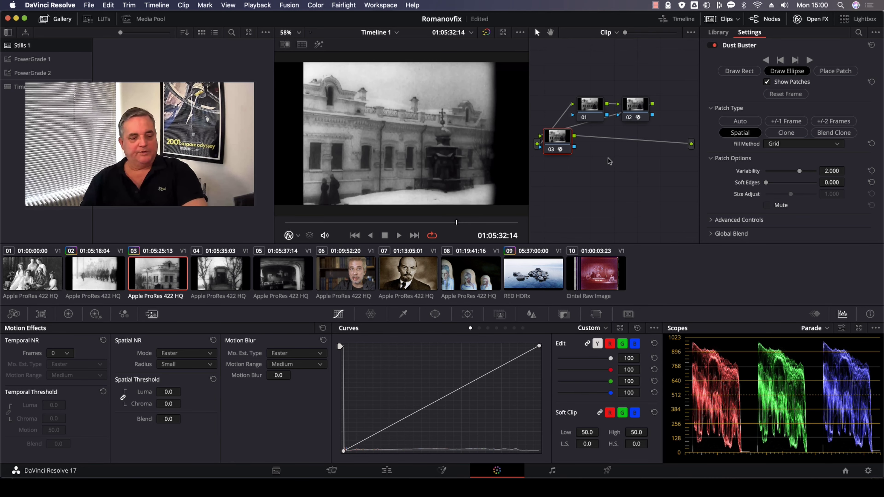
key("alt+s")
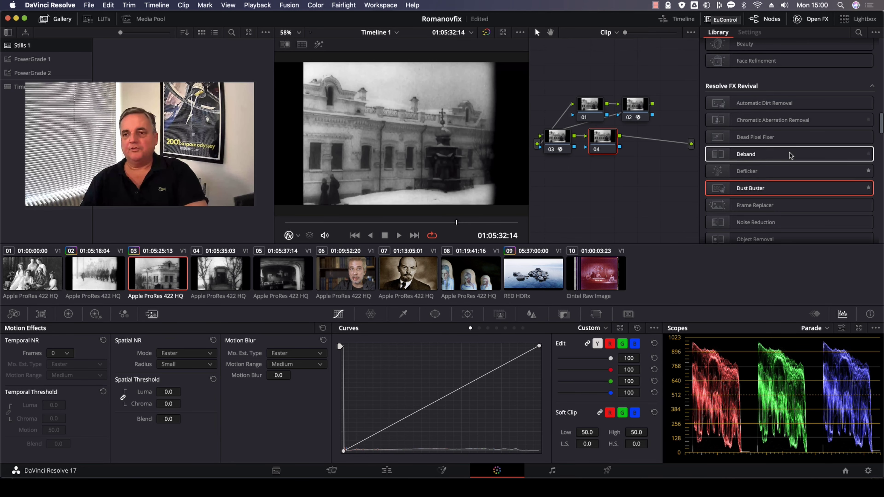
- Add Revival Deflicker (Timelapse) to node 04 and play the building clip to check the flicker
left_click(744, 174)
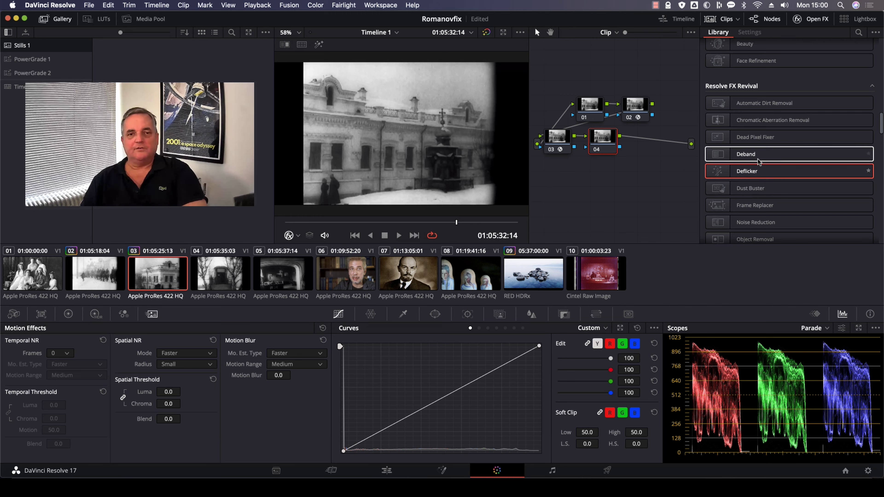
left_click_drag(748, 173, 604, 140)
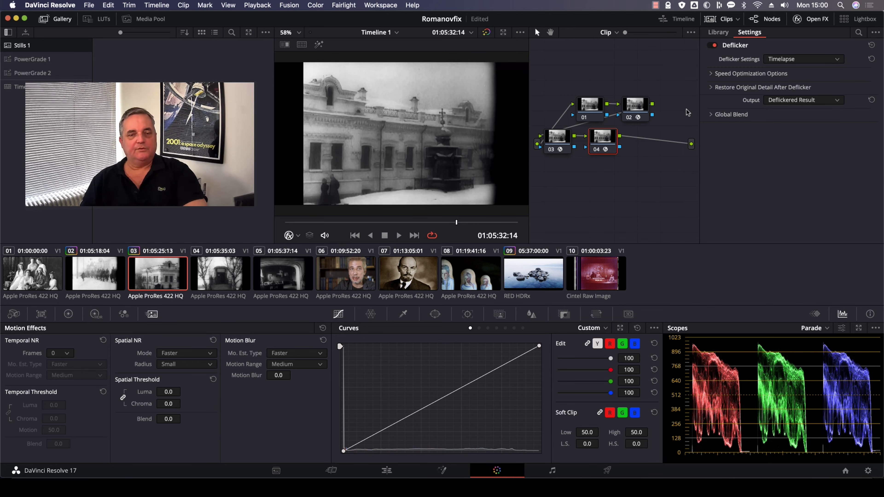
key("space")
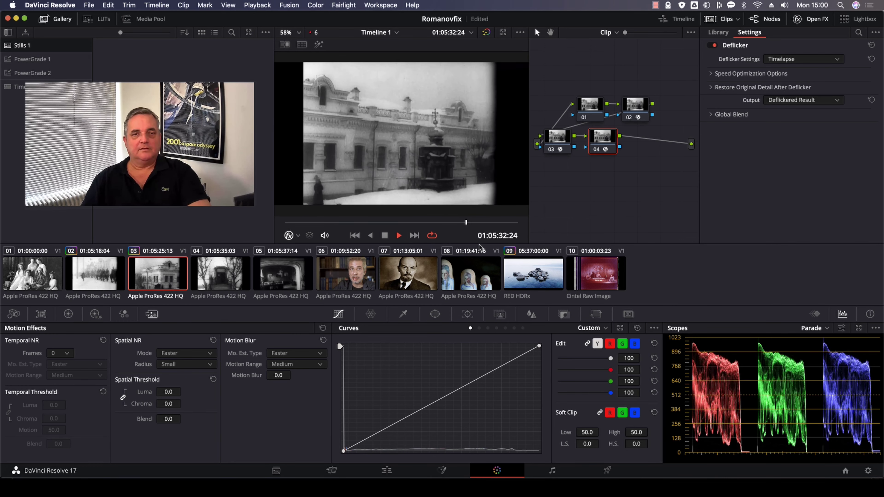
key("space")
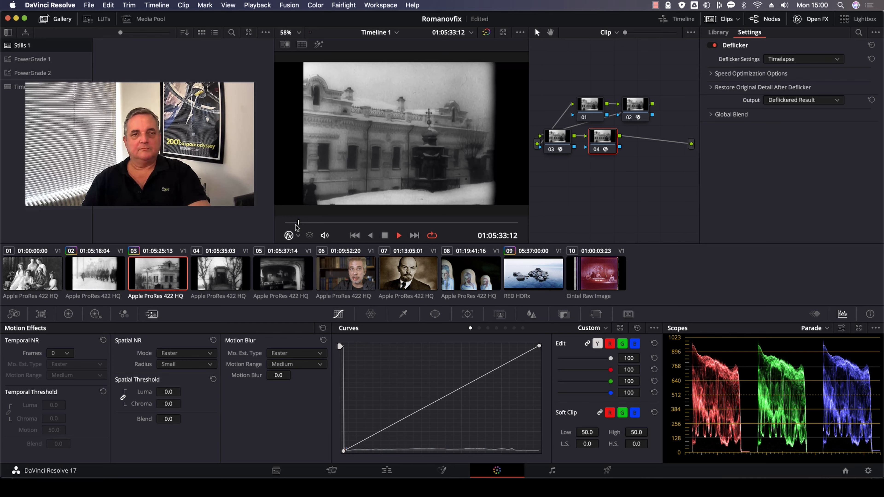
left_click(398, 236)
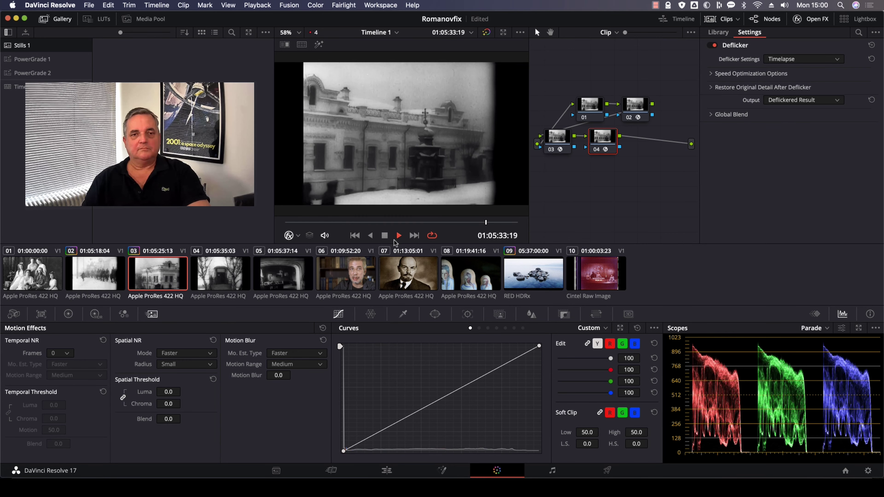
key("space")
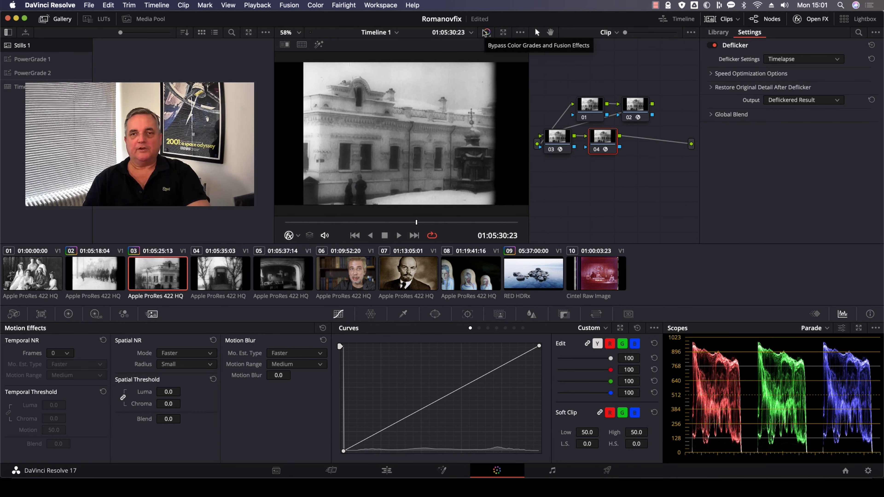
- Disable nodes 04, 03 and 02 and play the untreated clip
left_click(596, 150)
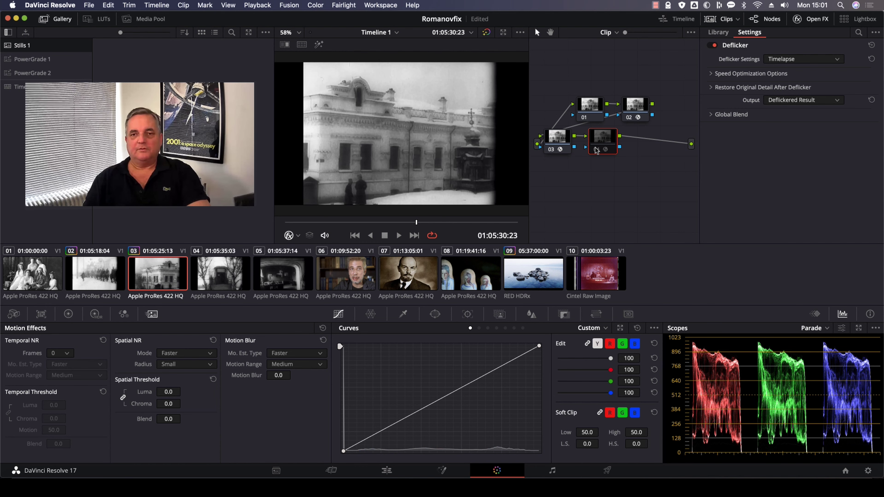
left_click(550, 150)
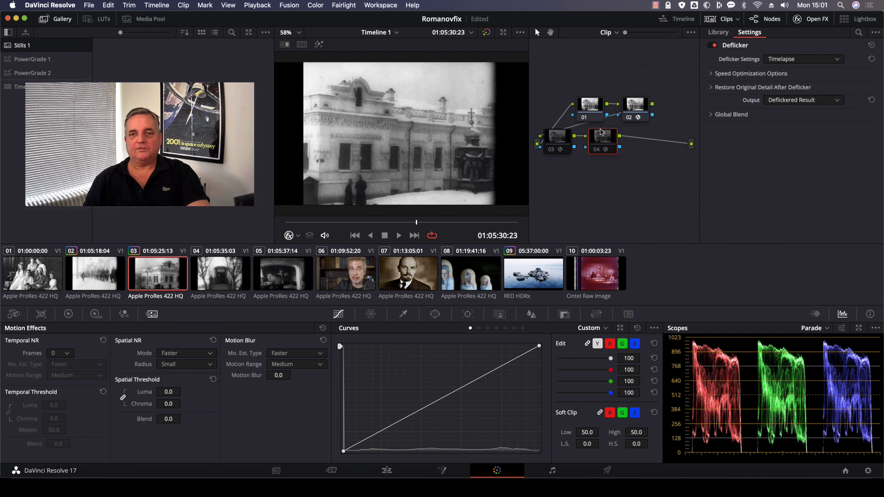
left_click(628, 118)
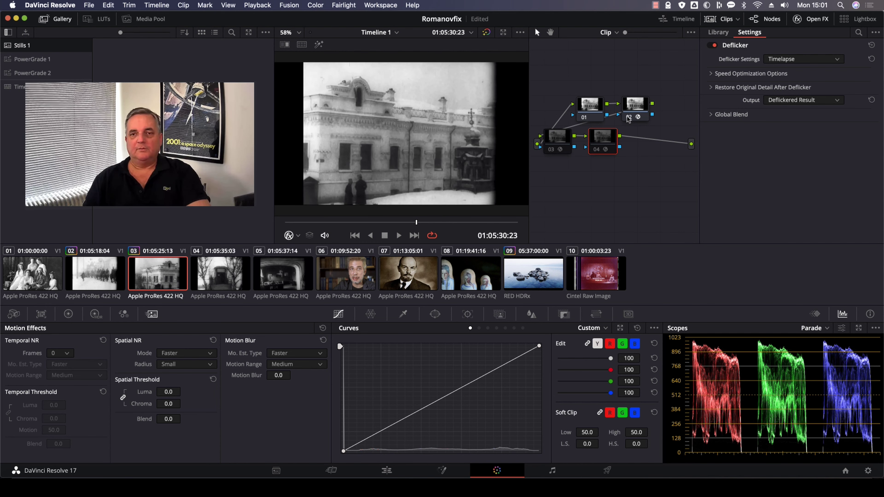
left_click(327, 222)
key("space")
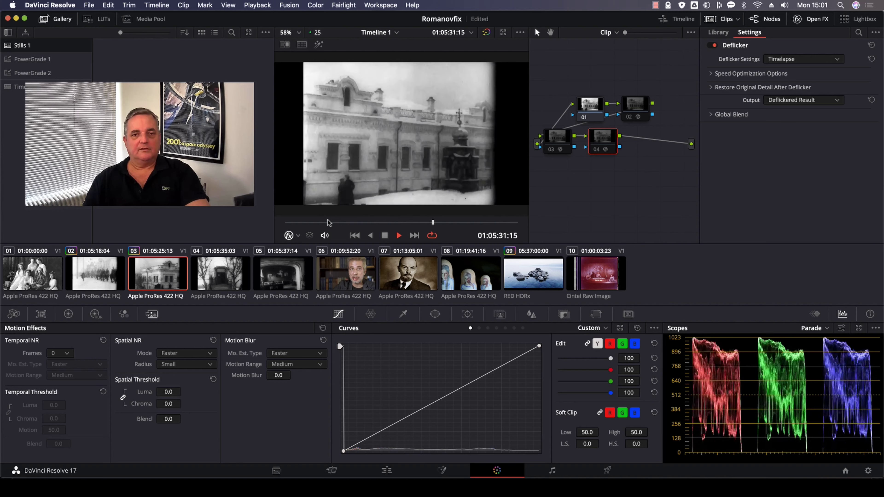
key("space")
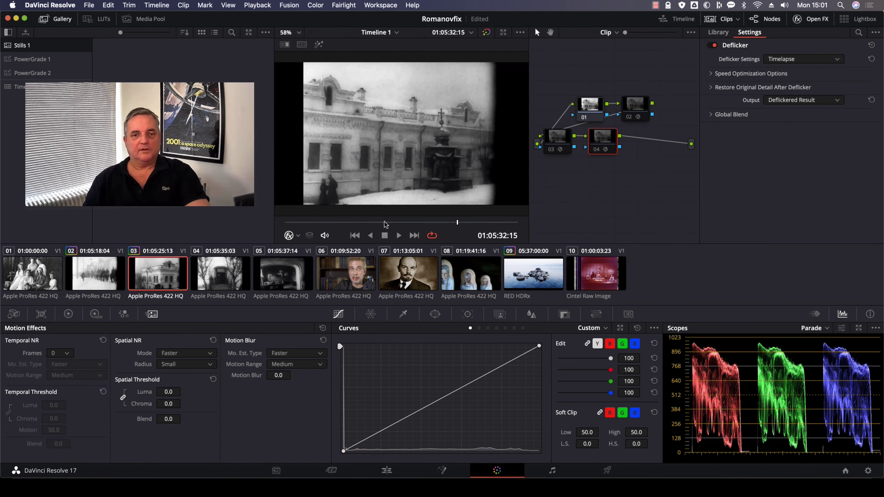
- Step back a few frames, re-enable nodes 02 and 04, and play the restored clip
left_click(381, 222)
left_click_drag(381, 223, 376, 223)
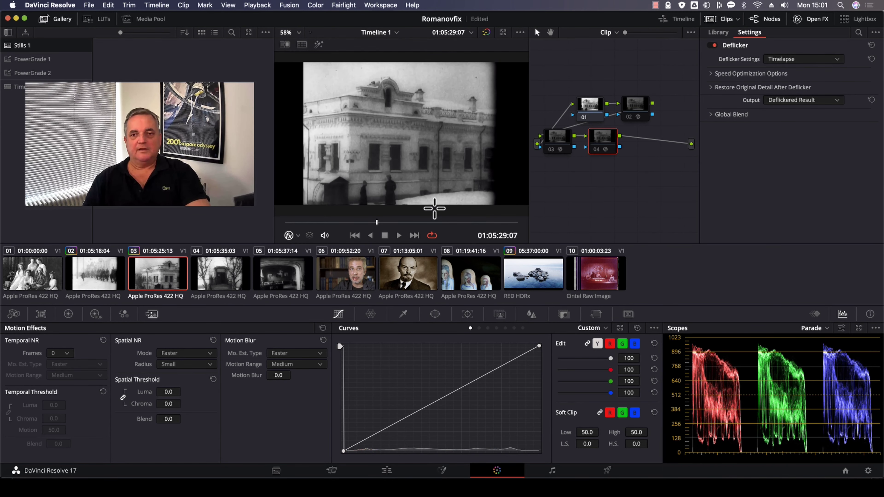
left_click(627, 118)
left_click(594, 150)
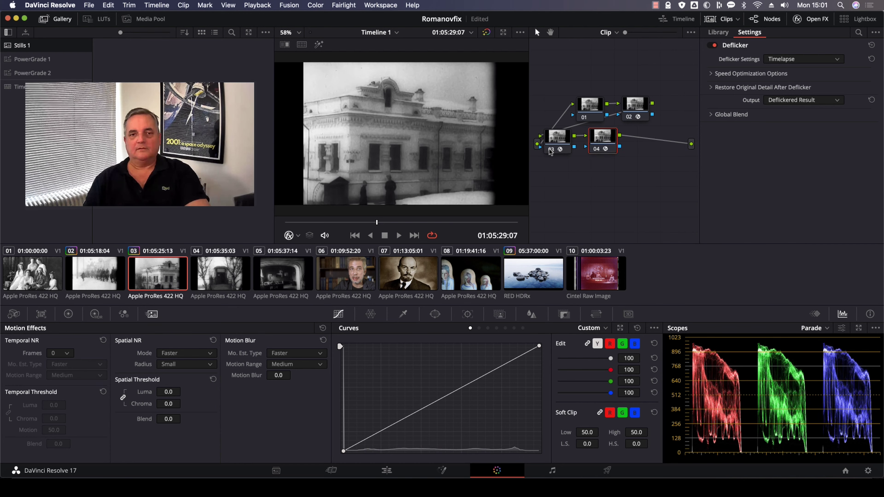
key("space")
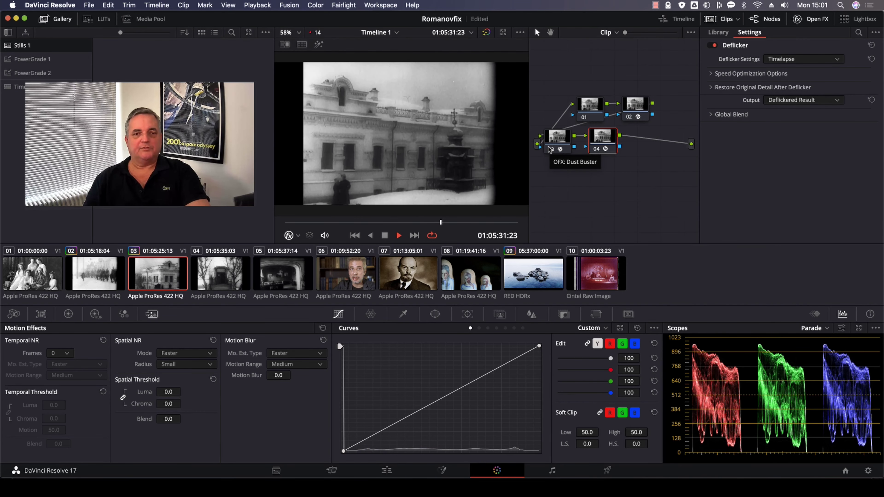
key("space")
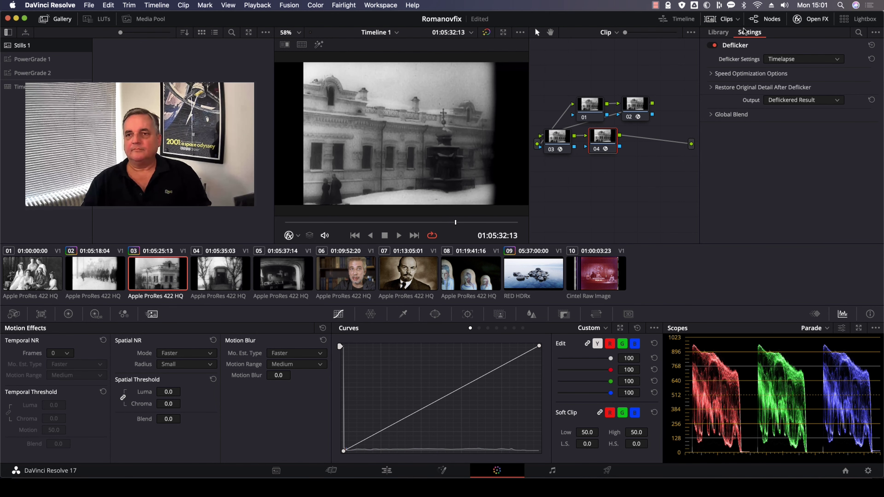
- Set the viewer overlay to Dust Removal and review the ROI modes in Dirt Removal Settings without saving
left_click(718, 32)
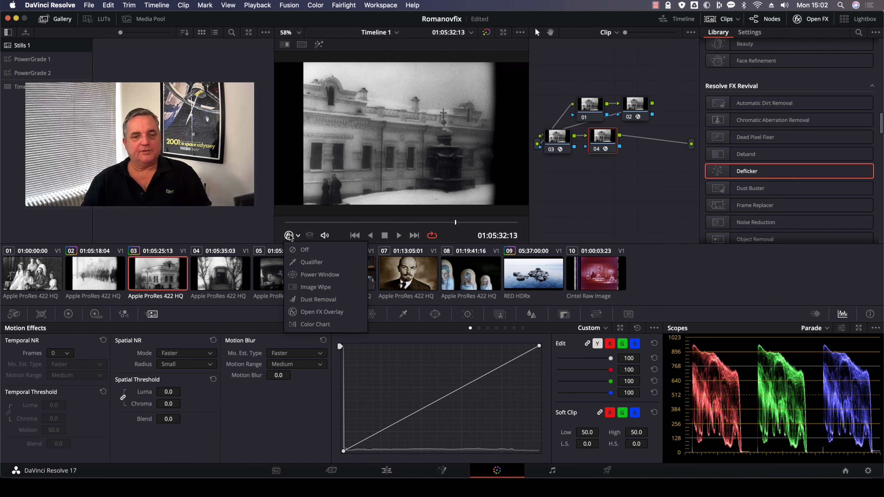
left_click(308, 300)
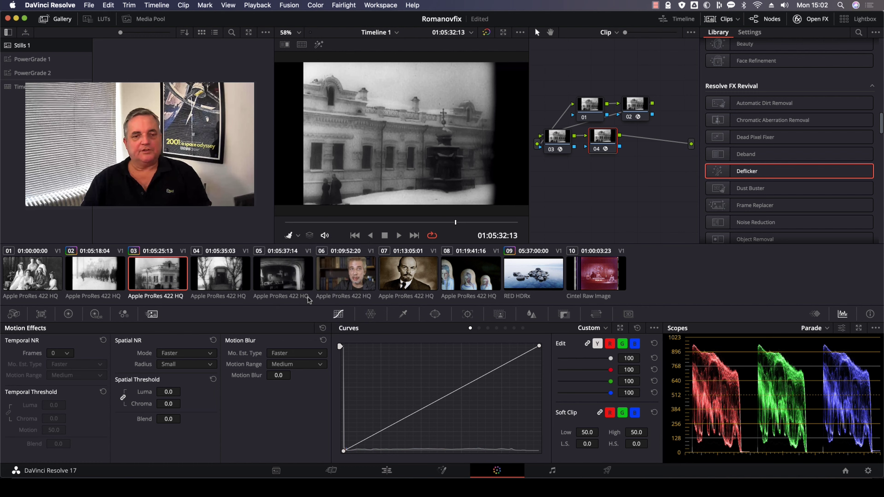
left_click(288, 235)
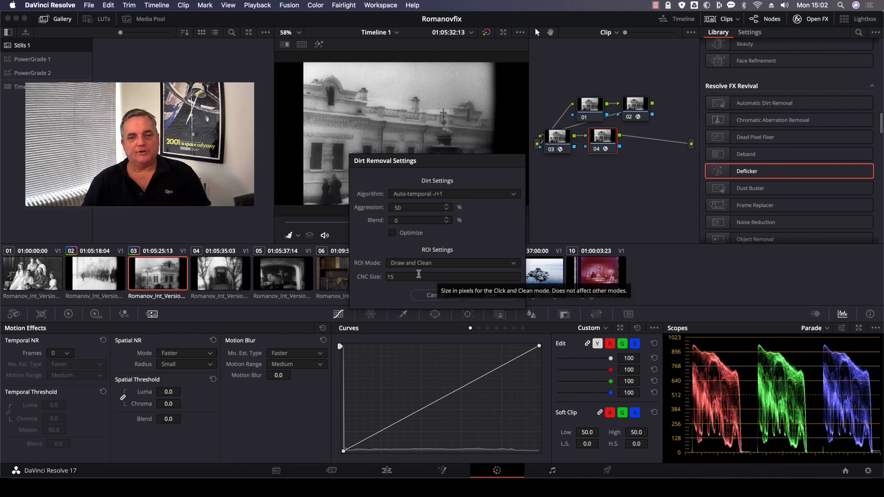
left_click(406, 264)
left_click(401, 265)
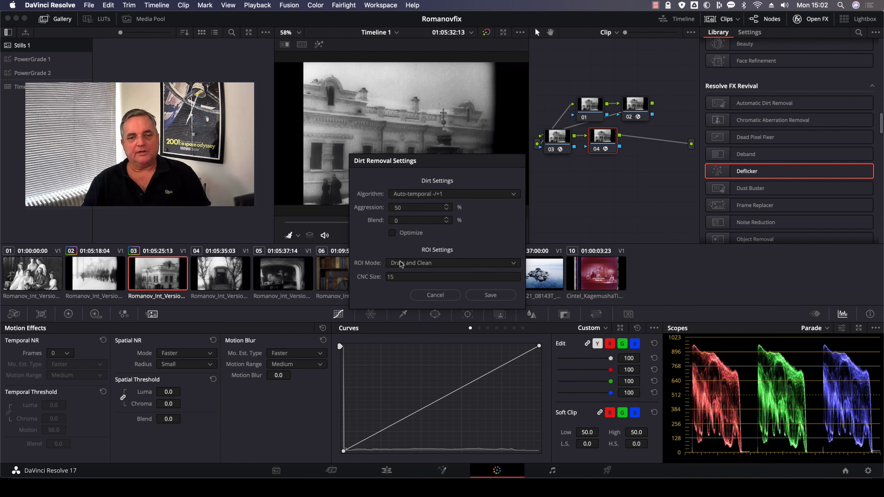
left_click(435, 295)
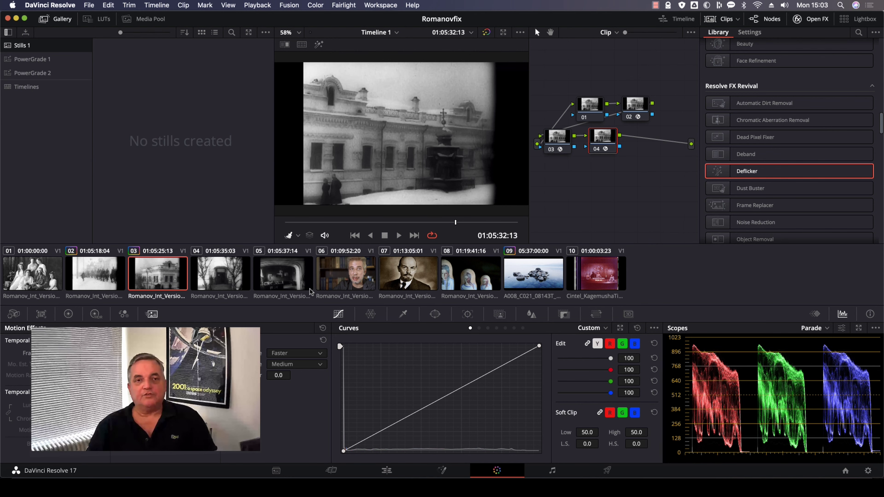
key("super+shift+m")
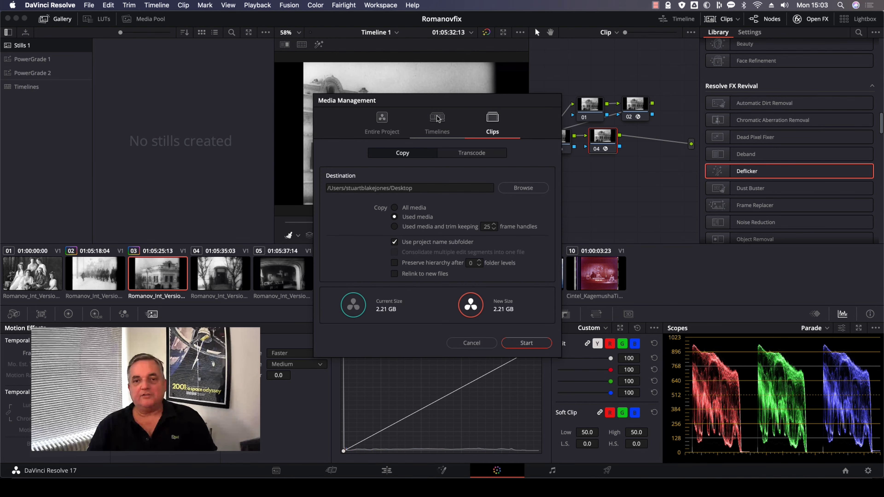
left_click(468, 155)
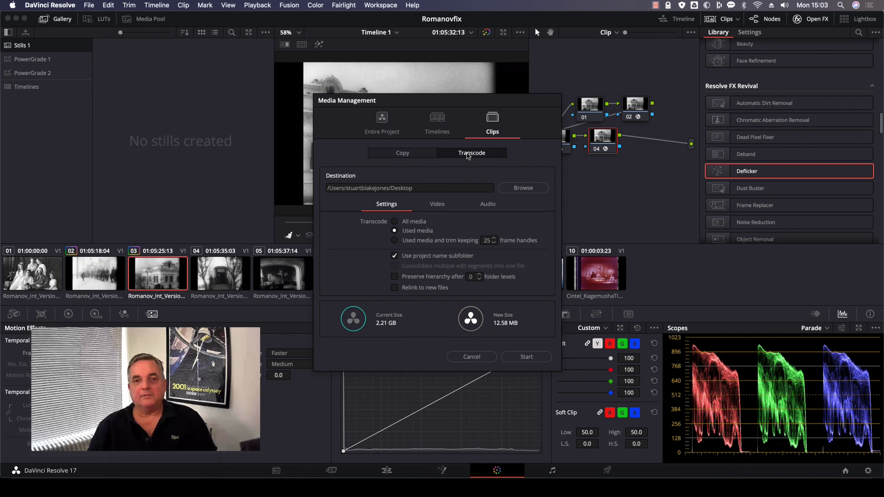
left_click(437, 204)
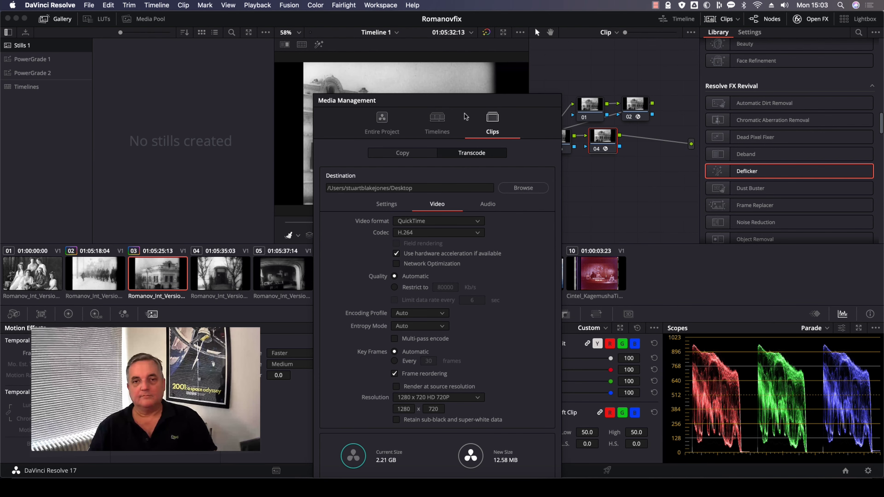
left_click_drag(463, 102, 406, 39)
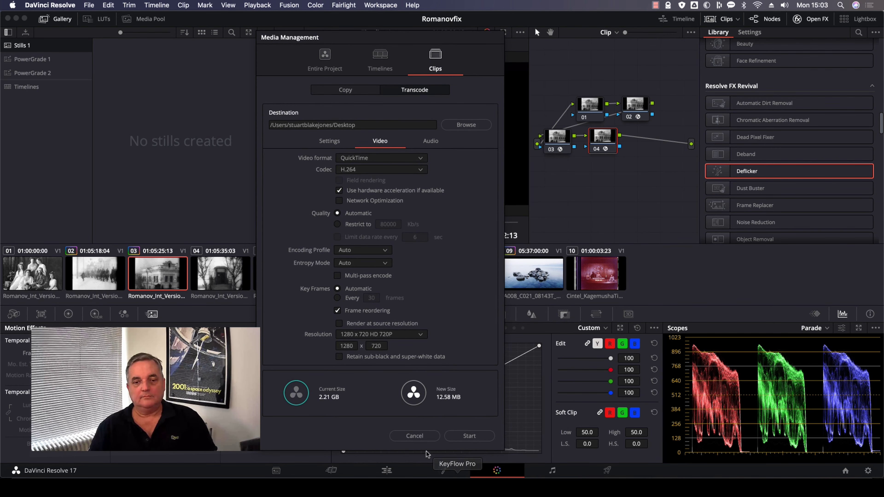
left_click(414, 437)
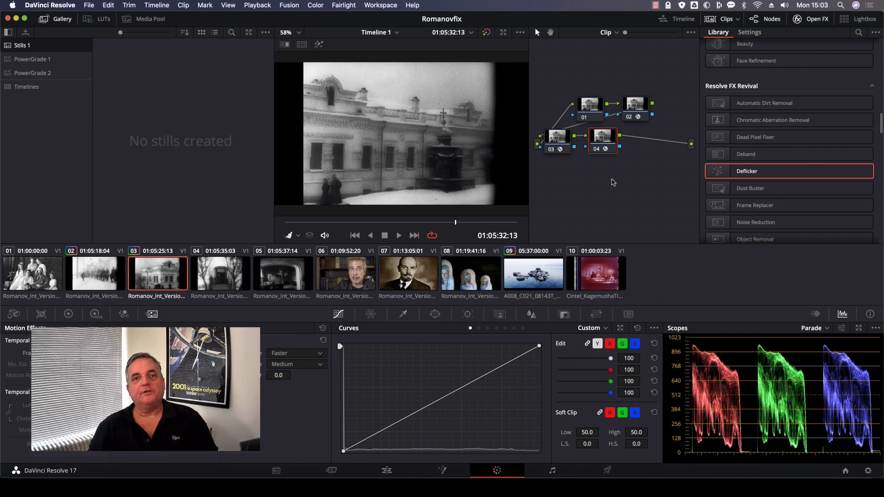
- On clip 10, move past the title and set Input Sizing Zoom 1.634 and Pan -103
left_click(593, 268)
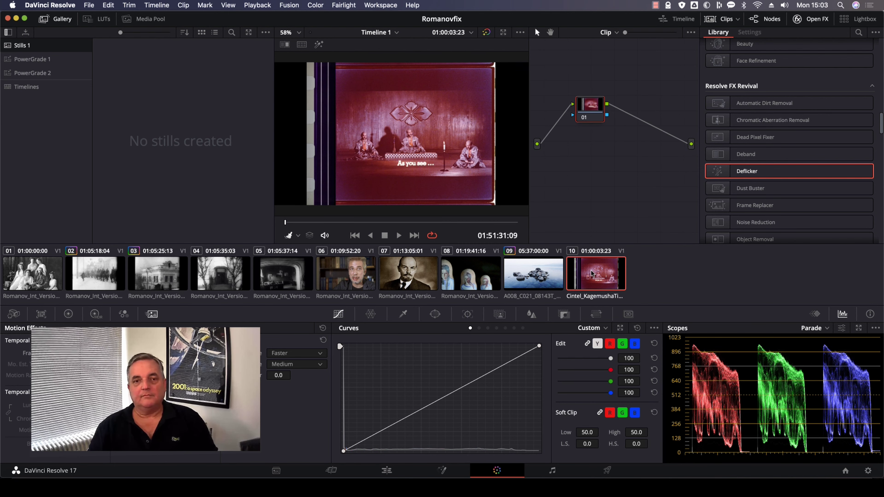
left_click(314, 223)
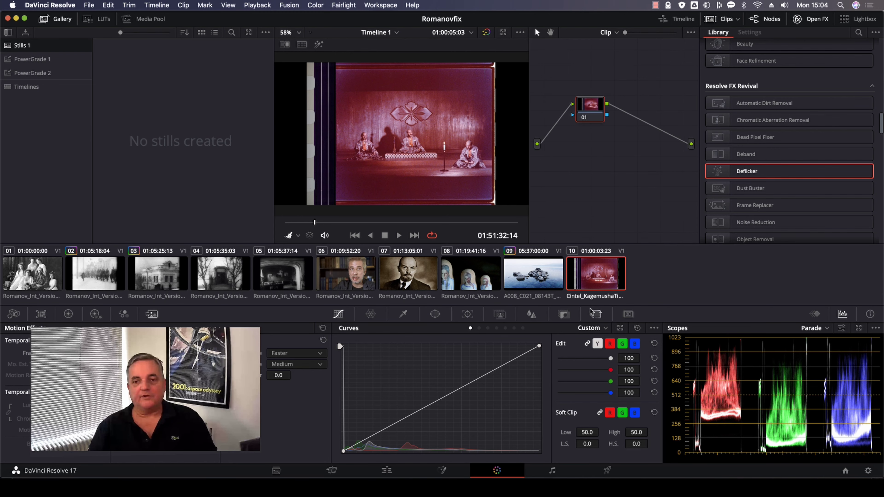
left_click(595, 314)
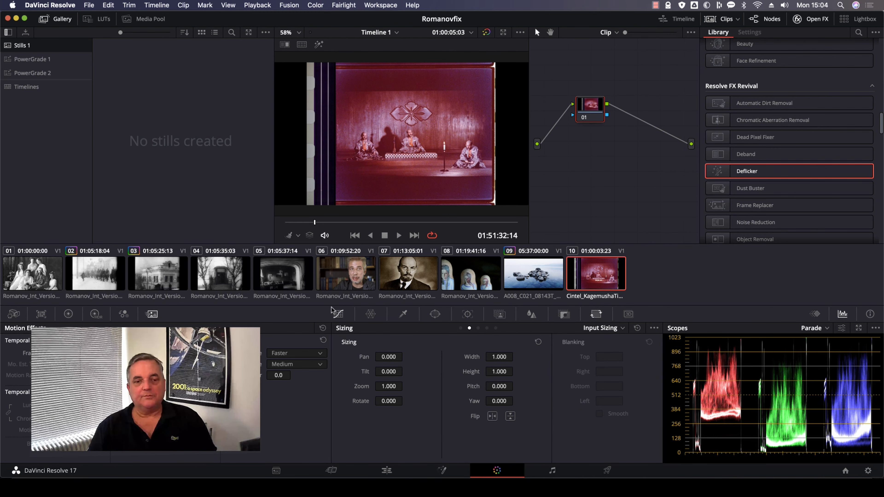
left_click_drag(388, 385, 405, 385)
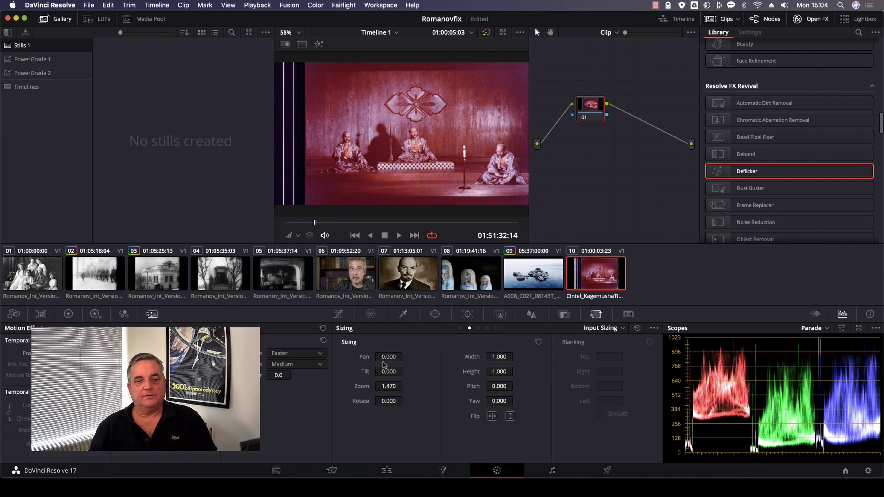
left_click_drag(387, 357, 405, 357)
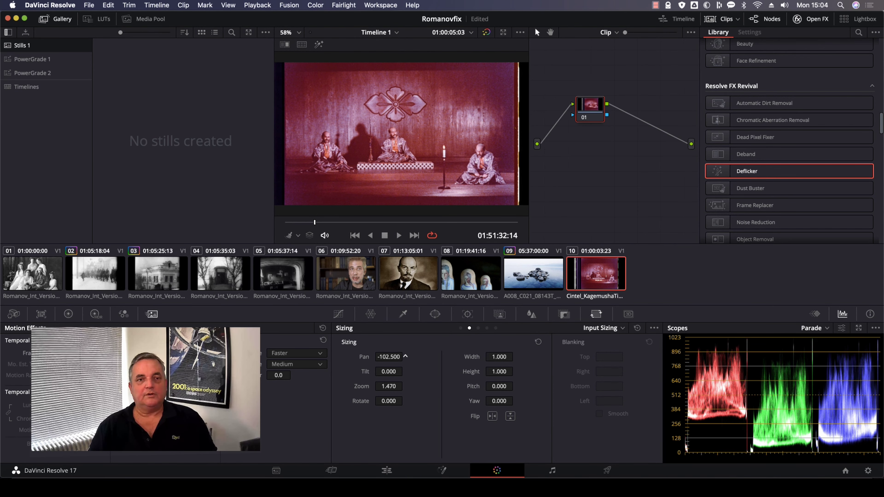
left_click_drag(383, 386, 382, 387)
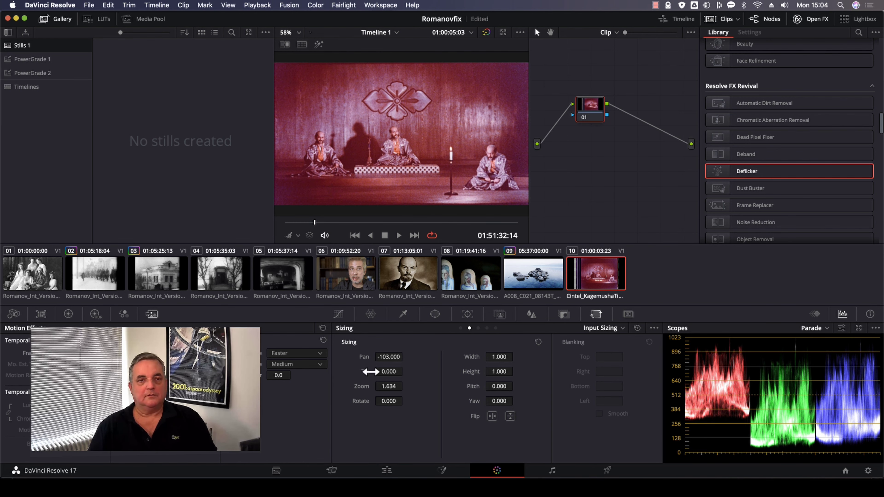
scroll(419, 116, "down", 1)
scroll(419, 116, "up", 2)
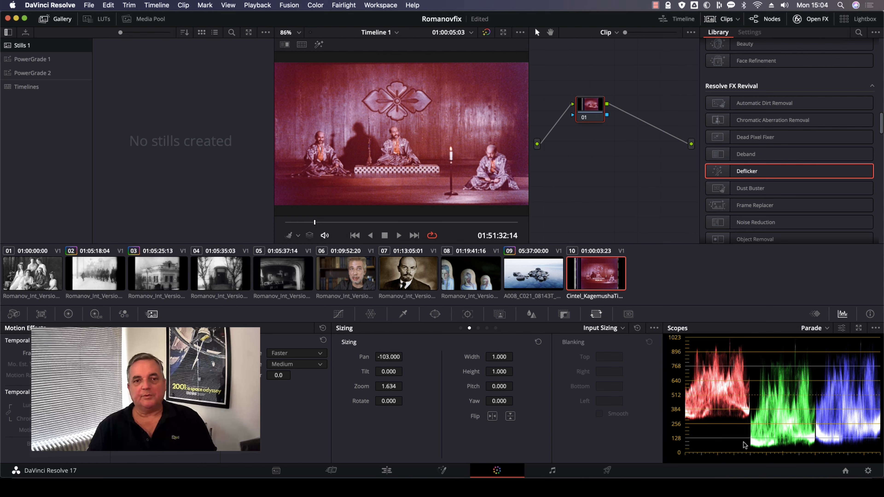
- Pull the Lift wheel away from magenta, darken the midtones and deepen the shadows
left_click(72, 313)
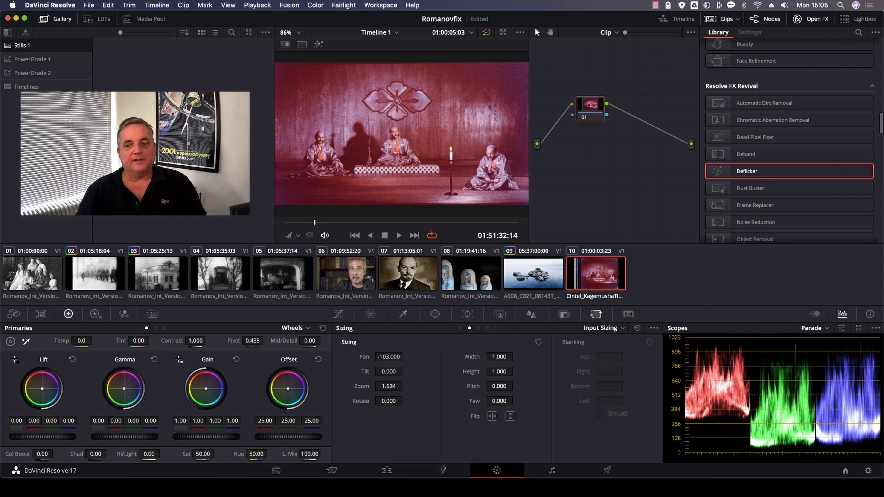
left_click_drag(42, 388, 42, 392)
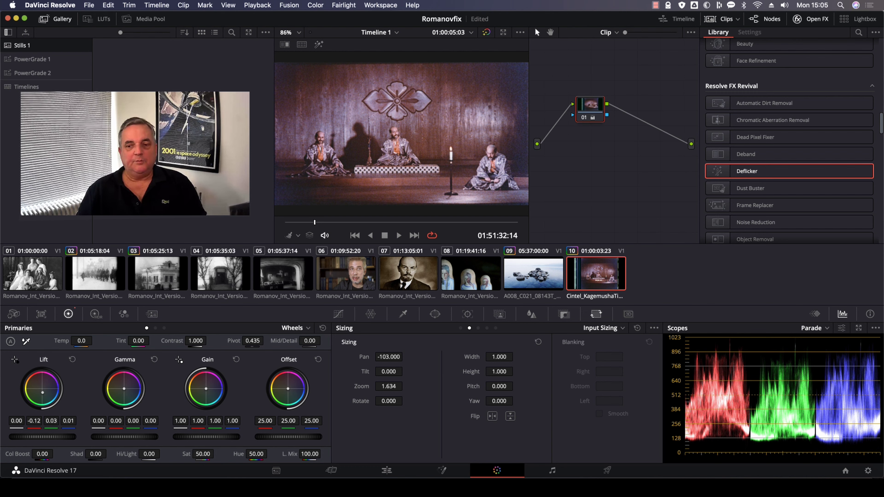
left_click_drag(42, 392, 42, 393)
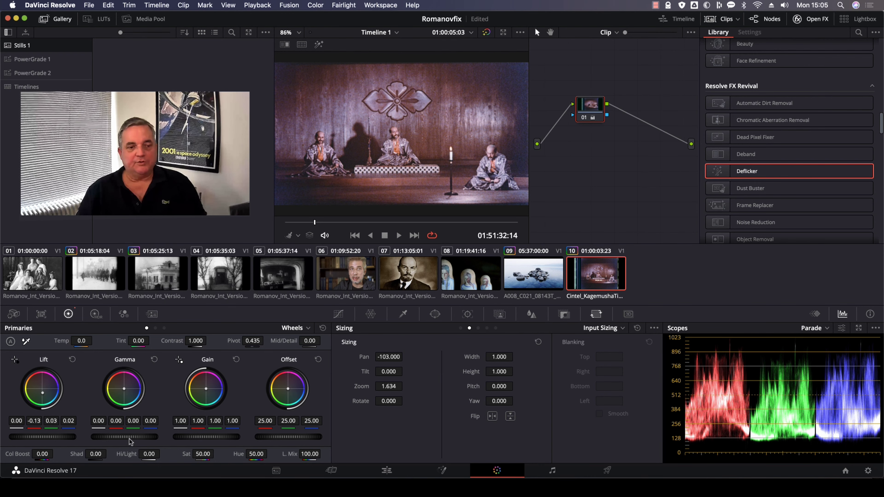
left_click_drag(124, 436, 110, 437)
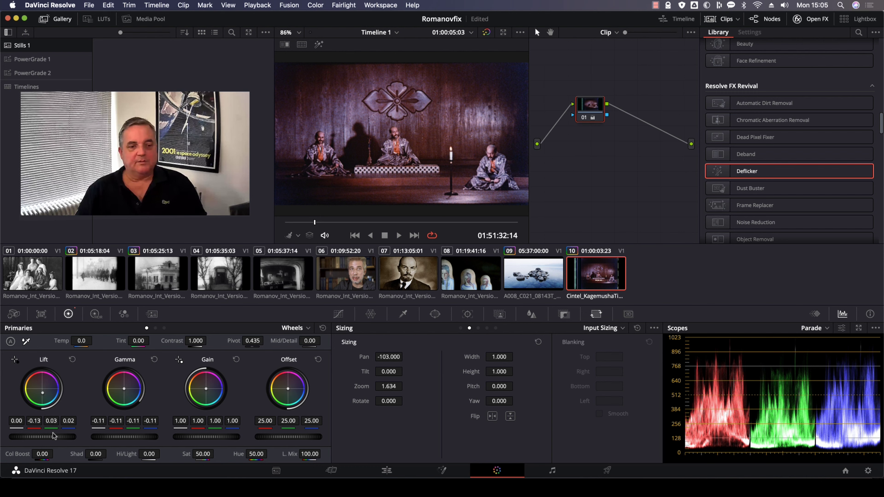
left_click_drag(57, 436, 55, 437)
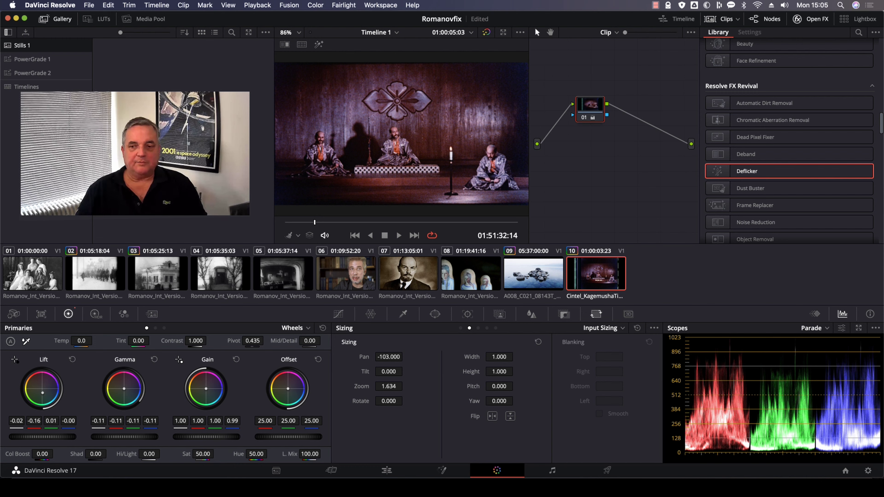
- Brighten the highlights, shift Gain toward green (1.10, 0.99, 1.14, 1.02), and warm the midtones
left_click_drag(206, 389, 208, 393)
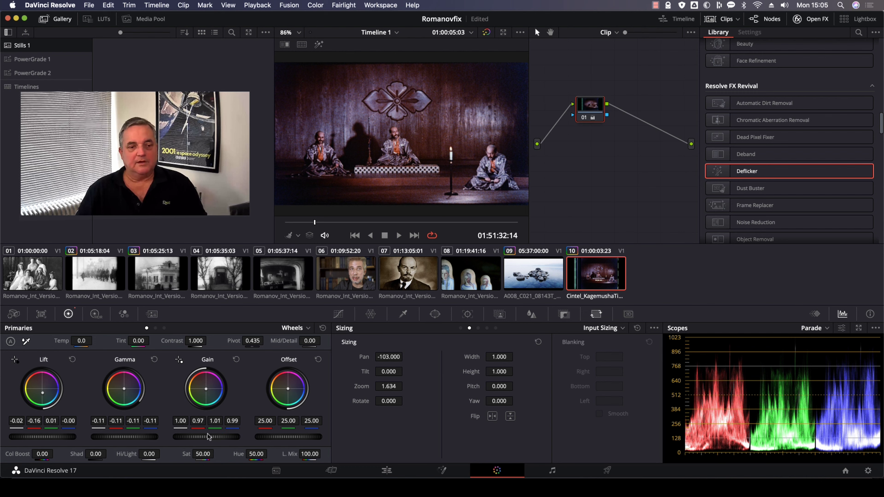
left_click_drag(207, 438, 217, 438)
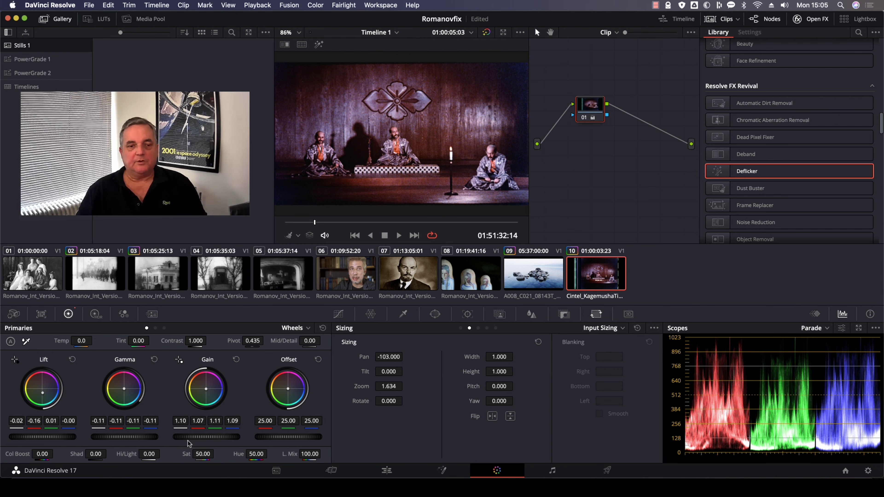
left_click_drag(206, 388, 207, 391)
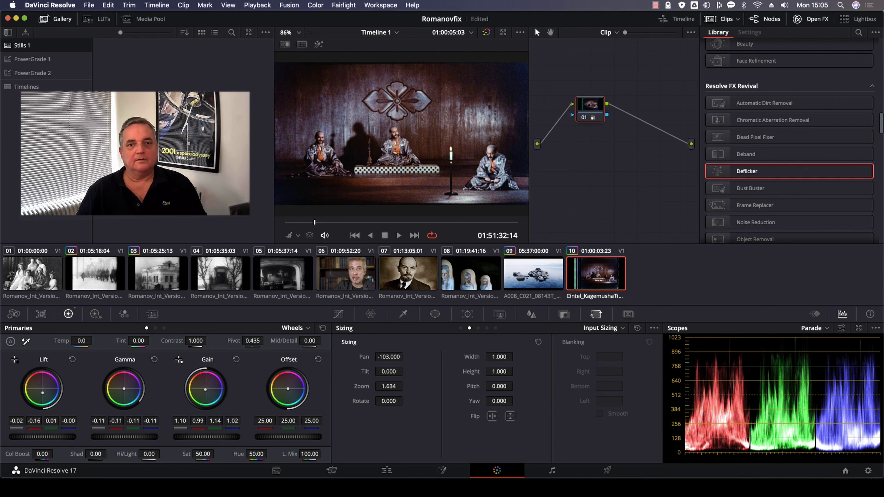
left_click_drag(124, 388, 123, 387)
- Toggle Bypass Color Grades to compare the Kagemusha grade with the original, then open the overlay mode list
left_click(485, 33)
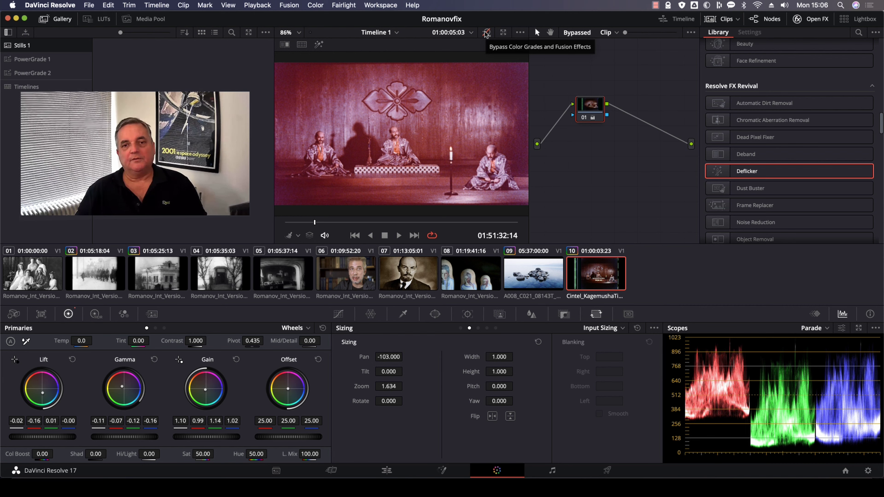
left_click(486, 33)
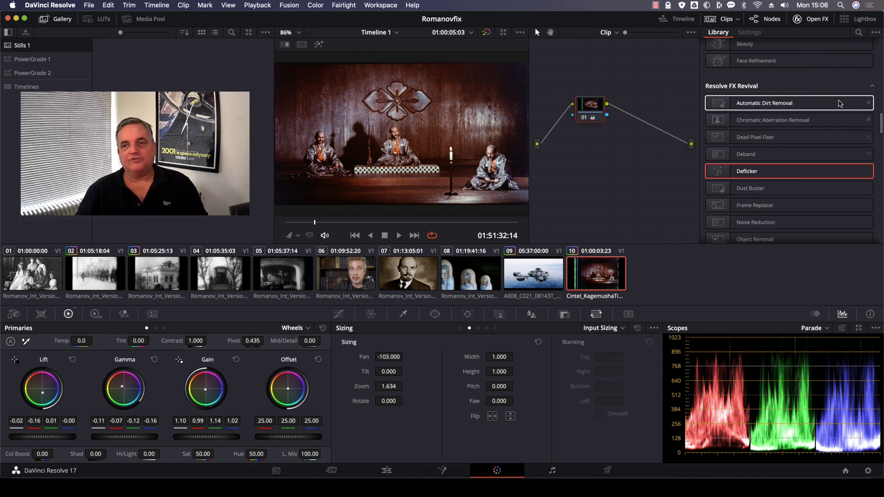
scroll(882, 135, "down", 5)
scroll(882, 136, "up", 3)
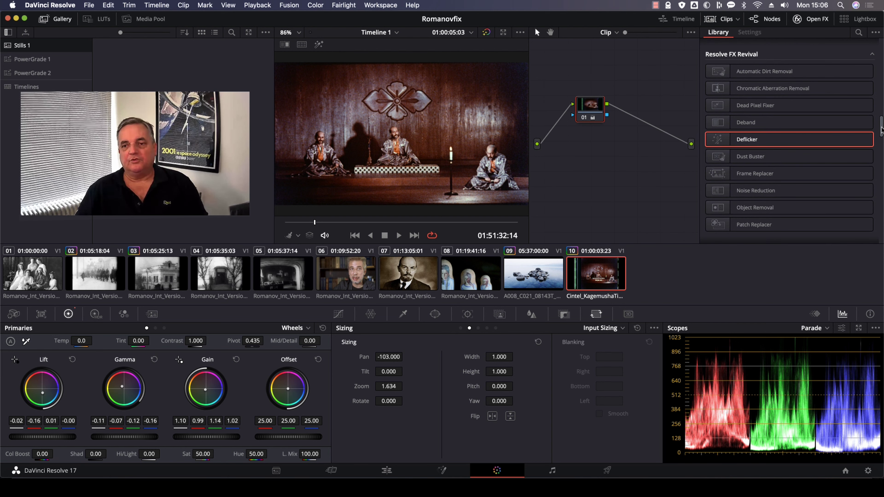
scroll(882, 130, "up", 1)
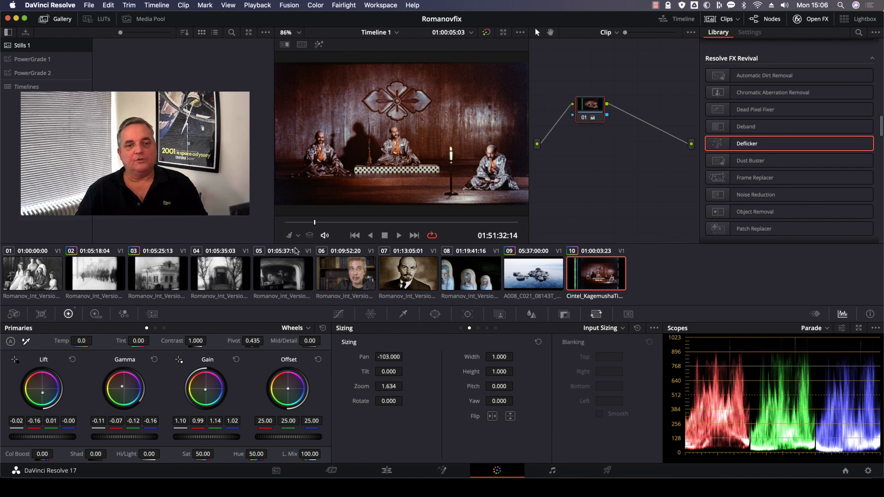
left_click(299, 235)
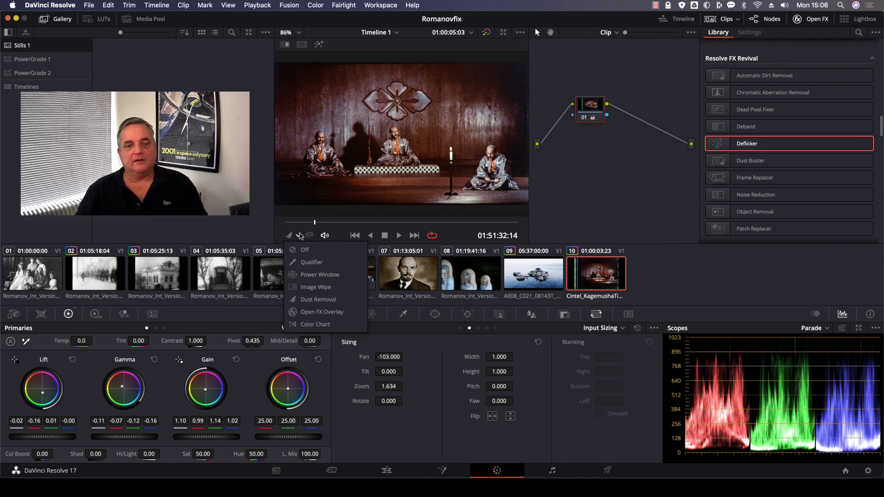